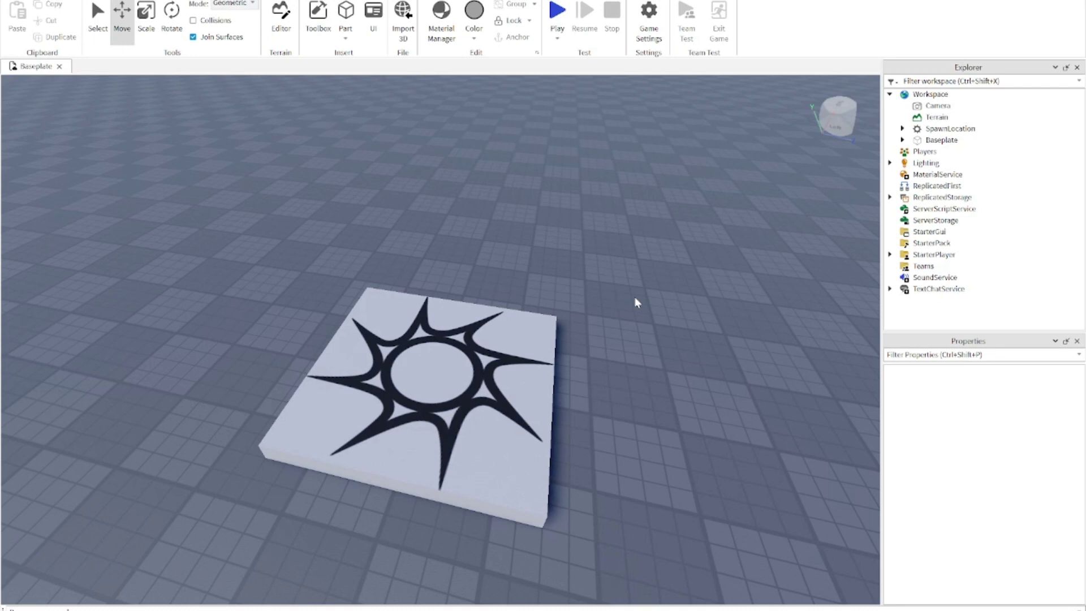
# - Insert a new block part into the workspace and orbit the view toward it
pyautogui.moveTo(432, 141); pyautogui.dragTo(376, 70, button='right')
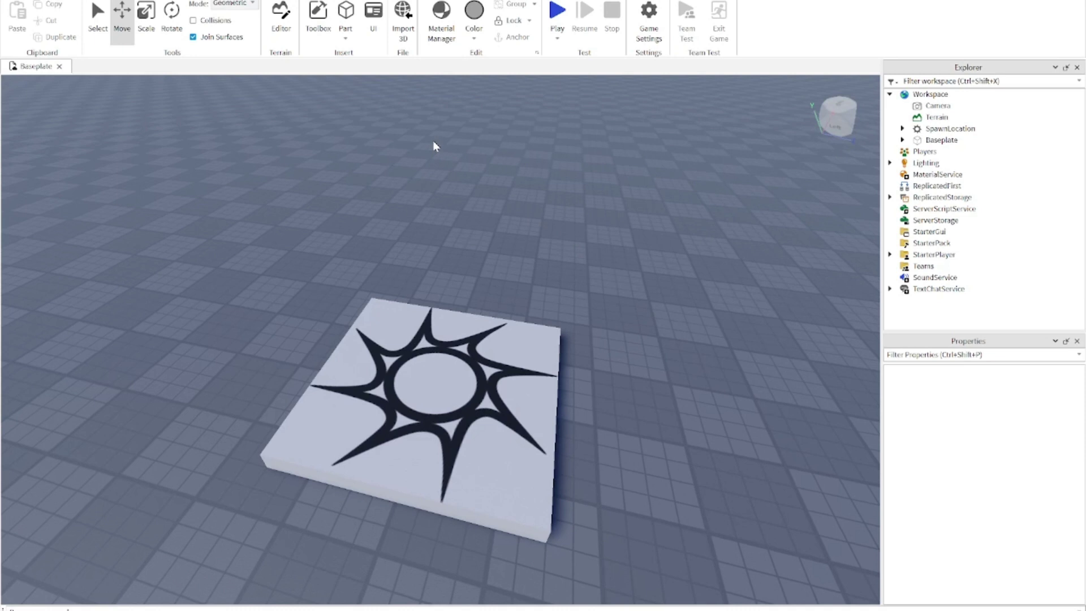
pyautogui.click(355, 36)
pyautogui.click(361, 52)
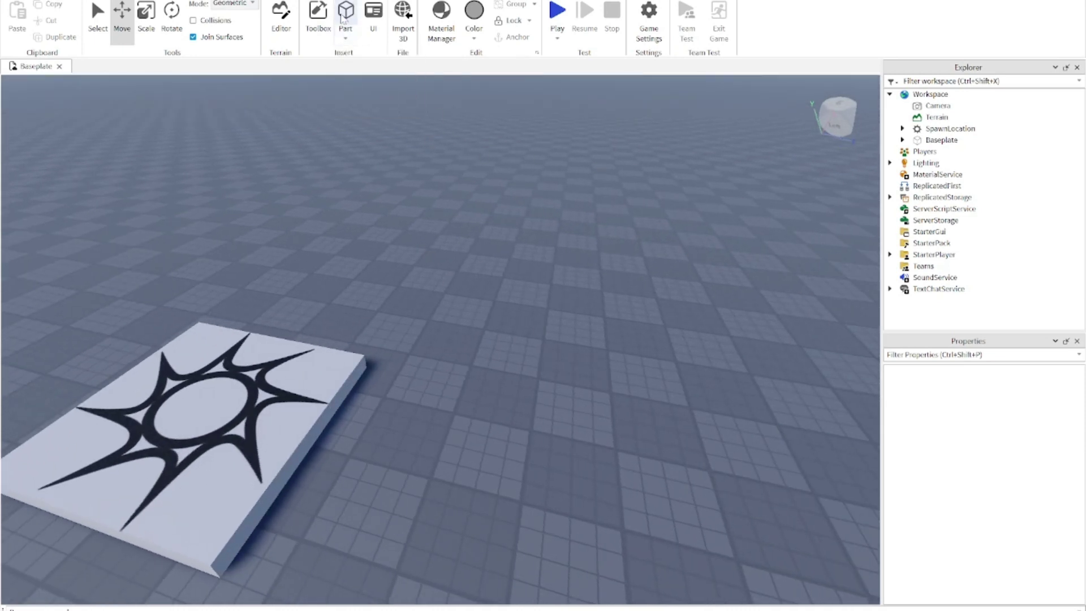
pyautogui.moveTo(543, 300)
pyautogui.mouseDown(button='right')
pyautogui.moveTo(582, 274)
pyautogui.moveTo(703, 303)
pyautogui.moveTo(661, 306)
pyautogui.moveTo(681, 265)
pyautogui.mouseUp(button='right')
pyautogui.scroll(-5, 581, 274)
# - Centre the view on the new block and anchor it in place
pyautogui.scroll(2, 653, 294)
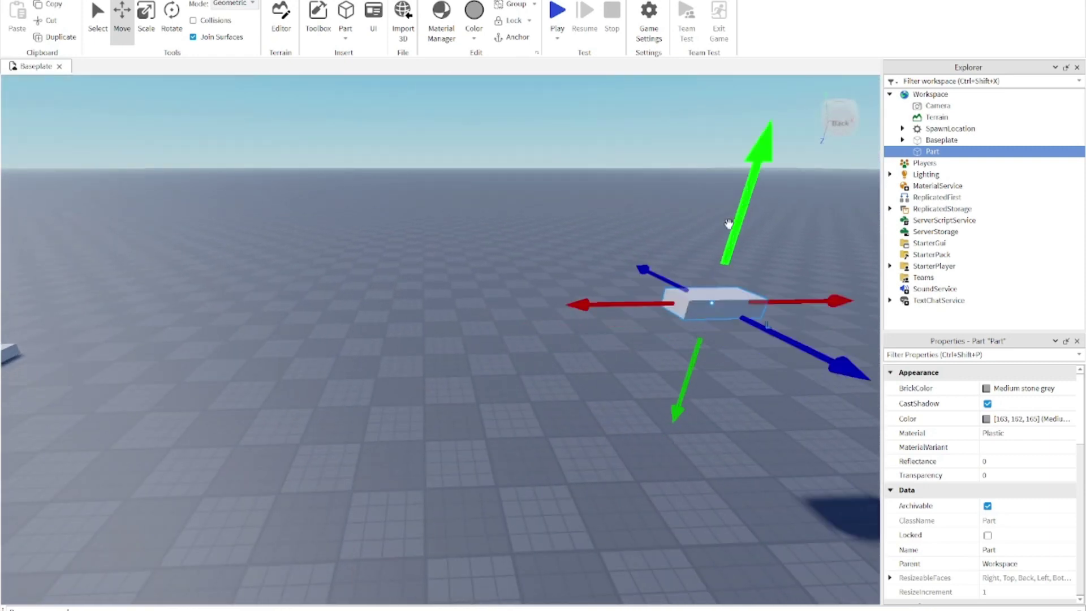
pyautogui.scroll(2, 713, 218)
pyautogui.moveTo(703, 214)
pyautogui.mouseDown(button='right')
pyautogui.moveTo(482, 290)
pyautogui.moveTo(508, 284)
pyautogui.mouseUp(button='right')
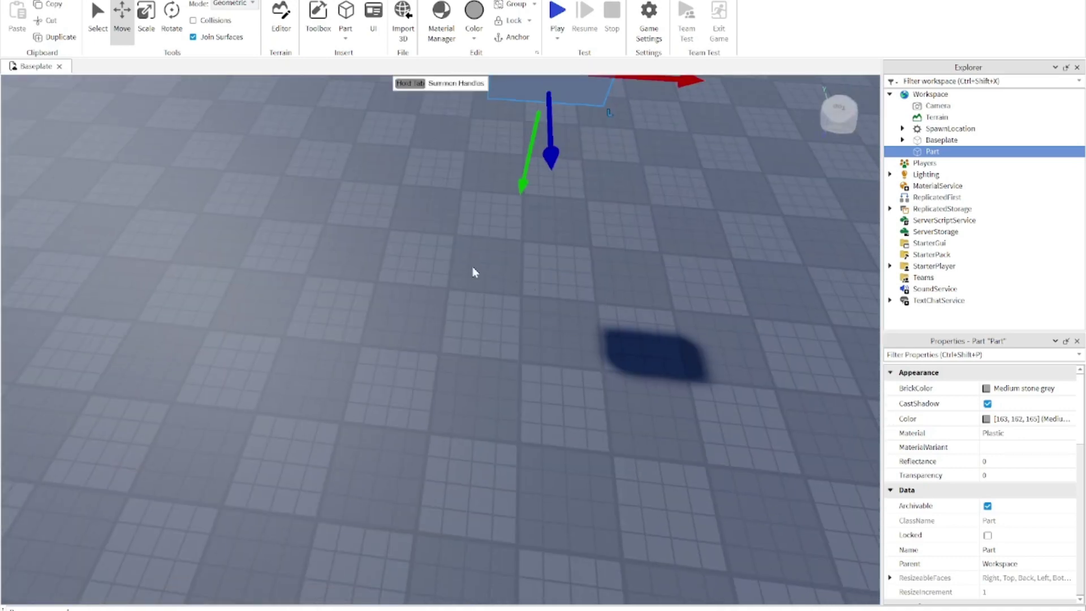
pyautogui.moveTo(430, 283)
pyautogui.mouseDown(button='right')
pyautogui.moveTo(521, 307)
pyautogui.moveTo(537, 300)
pyautogui.mouseUp(button='right')
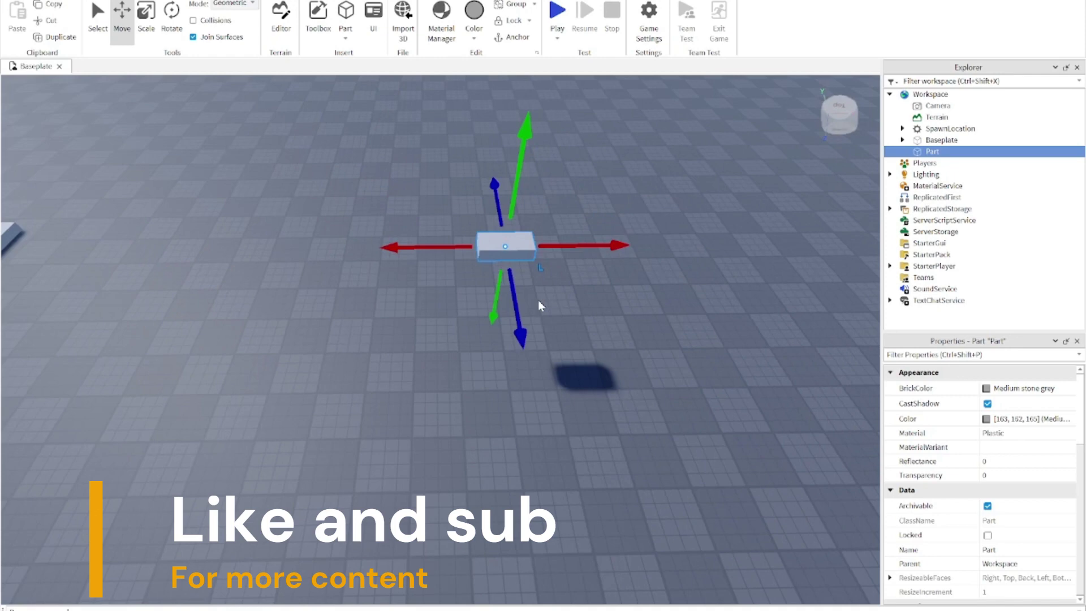
pyautogui.scroll(2, 540, 300)
pyautogui.scroll(2, 572, 113)
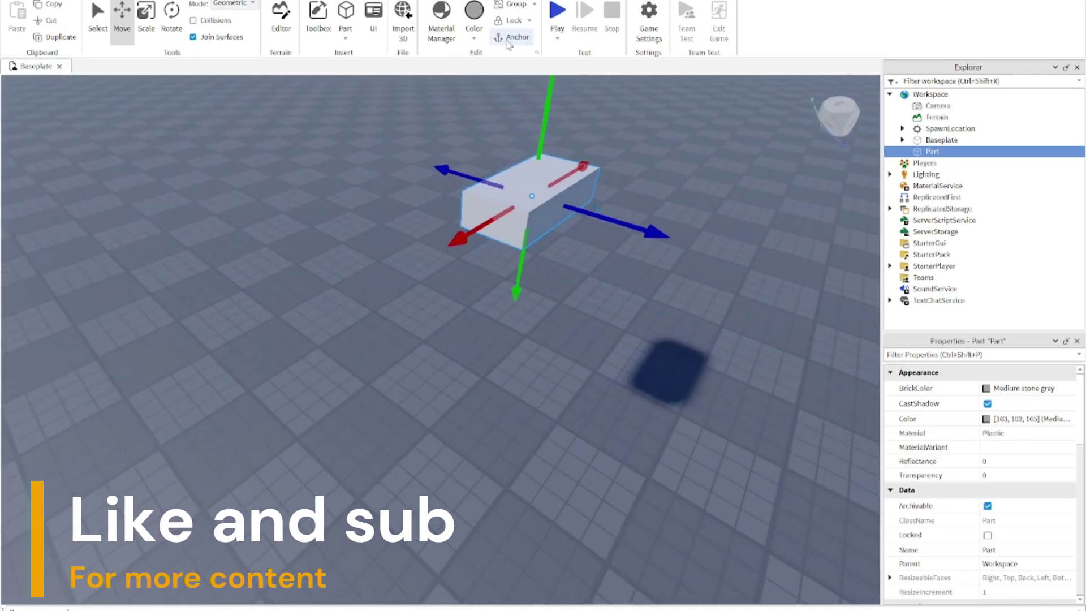
pyautogui.click(507, 40)
pyautogui.moveTo(687, 168); pyautogui.dragTo(656, 170, button='right')
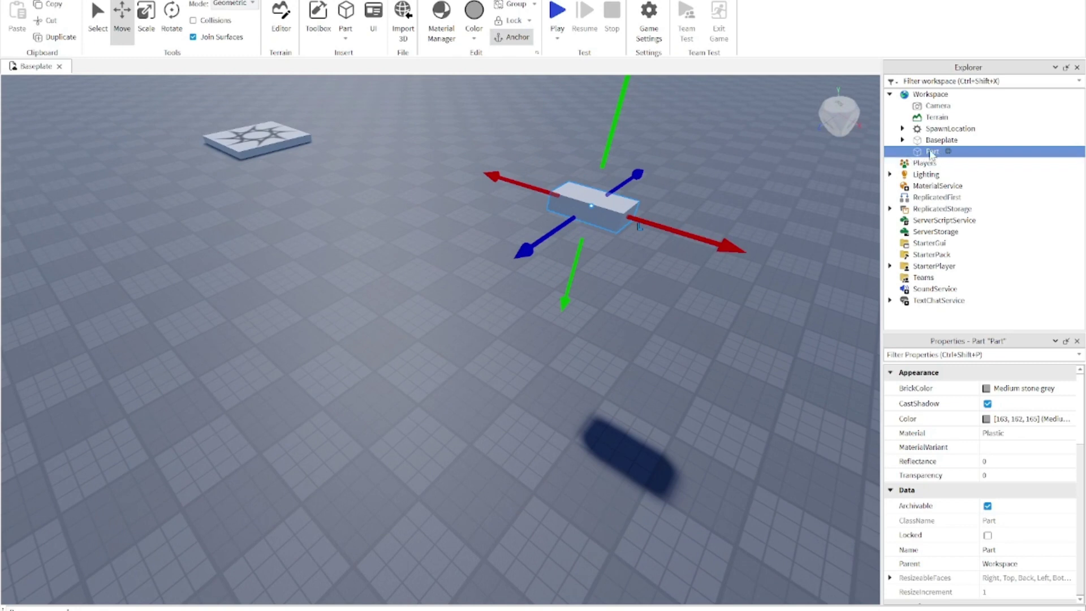
# - Rename the new part to 'Teleport'
pyautogui.rightClick(930, 152)
pyautogui.click(961, 240)
pyautogui.write('Telepo')
pyautogui.press('Return')
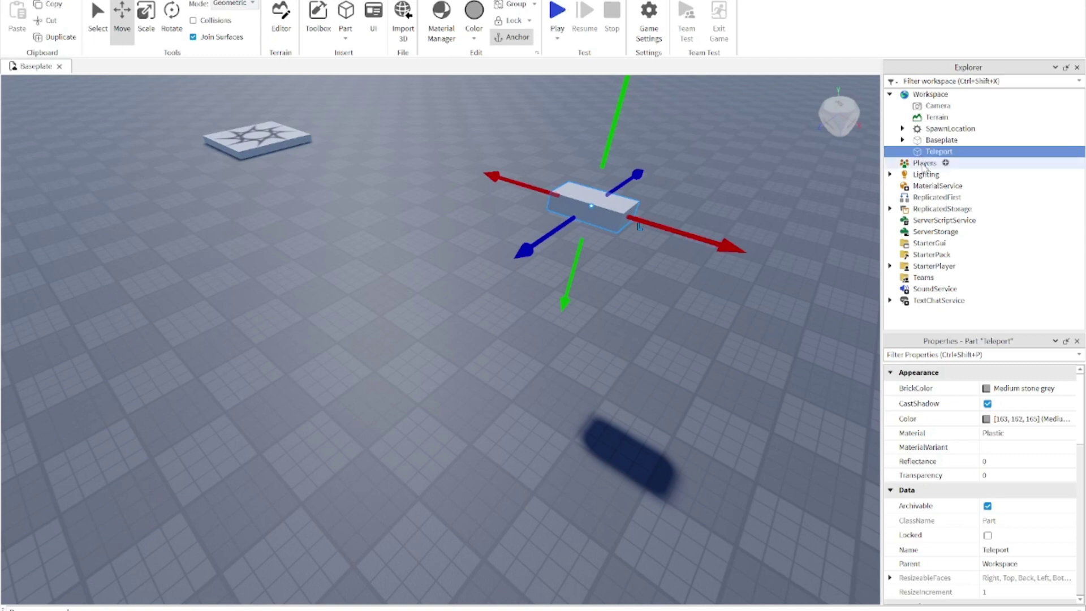
# - Add a RemoteEvent to ReplicatedStorage, deleting the duplicate so only one remains
pyautogui.click(981, 208)
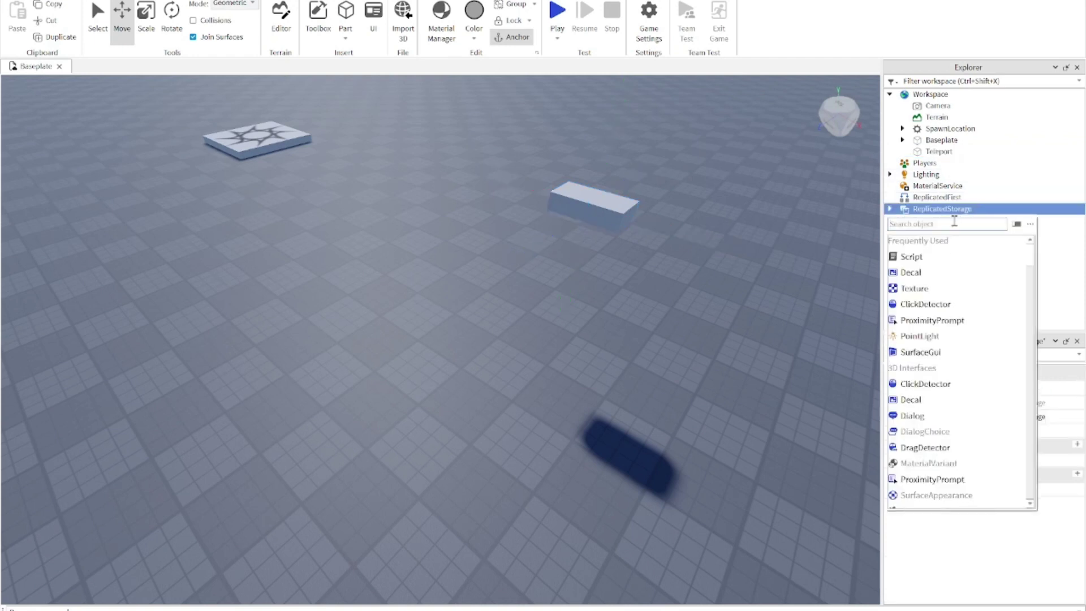
pyautogui.write('remote')
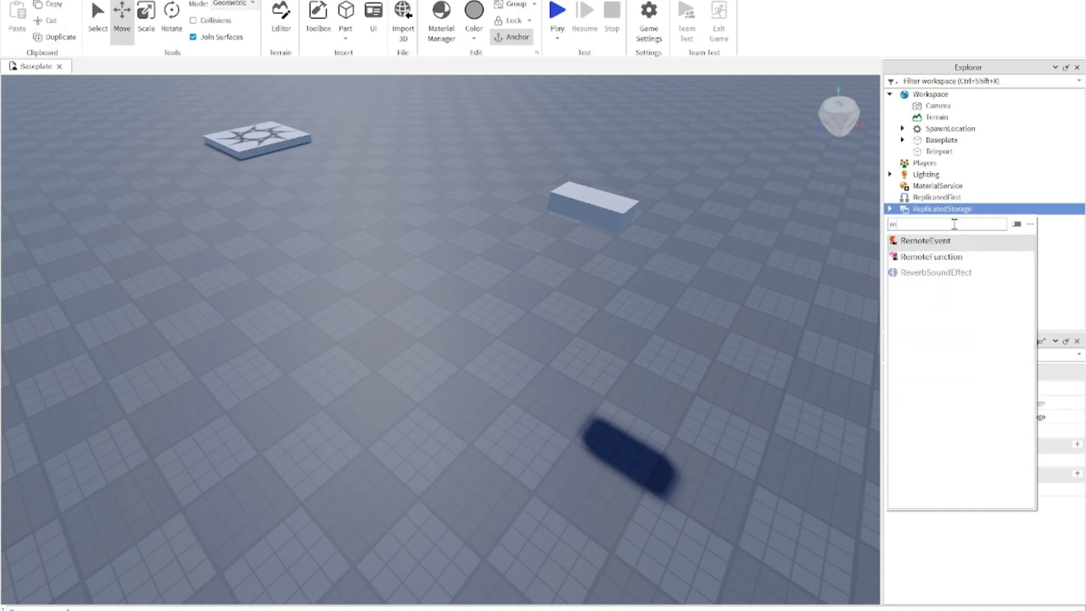
pyautogui.click(953, 242)
pyautogui.moveTo(947, 231)
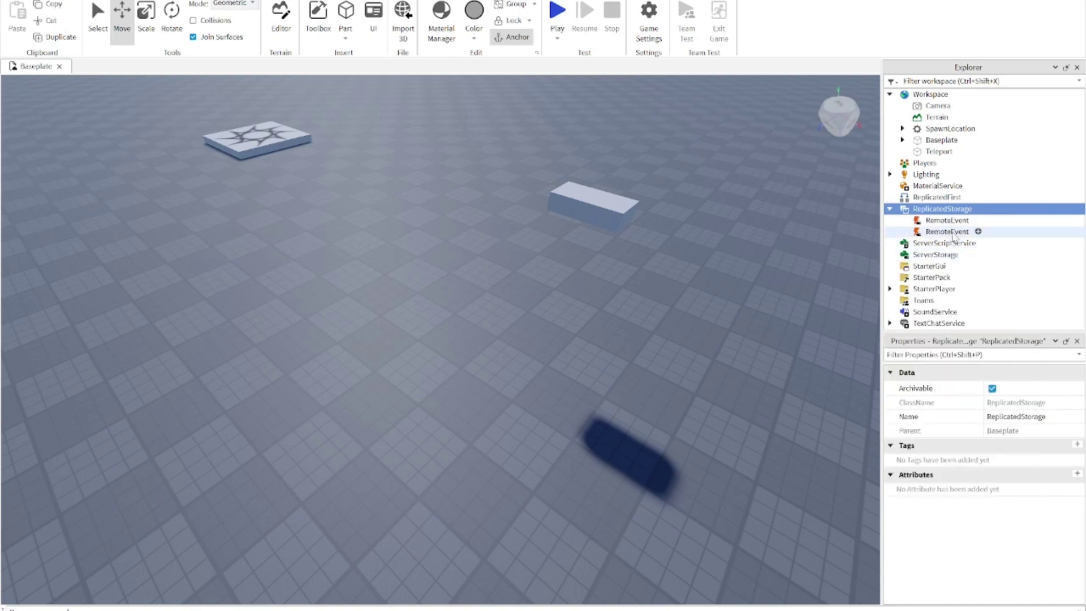
pyautogui.rightClick(954, 233)
pyautogui.click(944, 35)
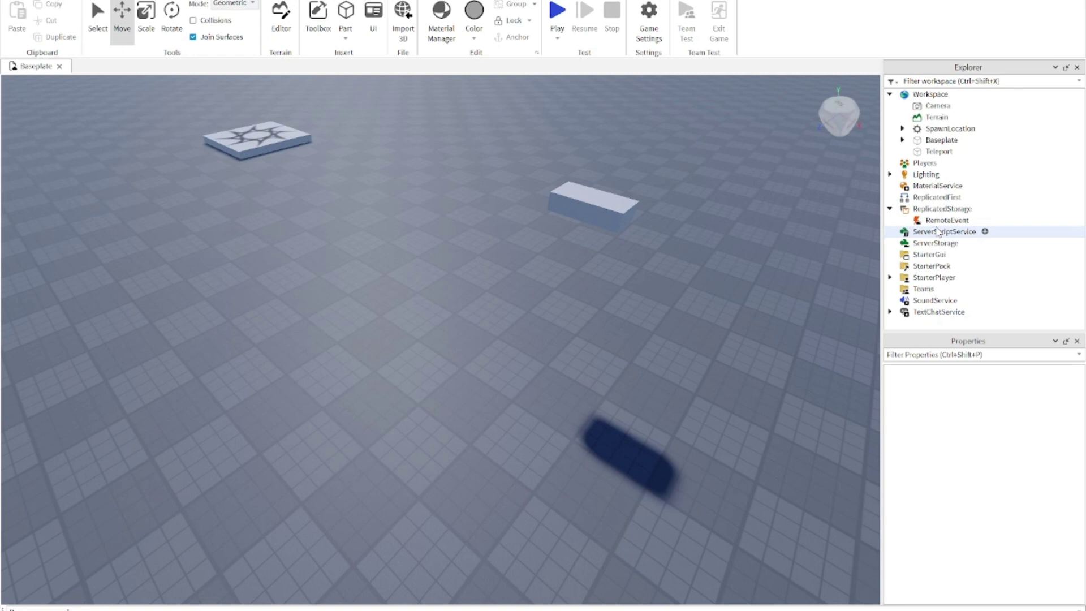
pyautogui.moveTo(928, 266)
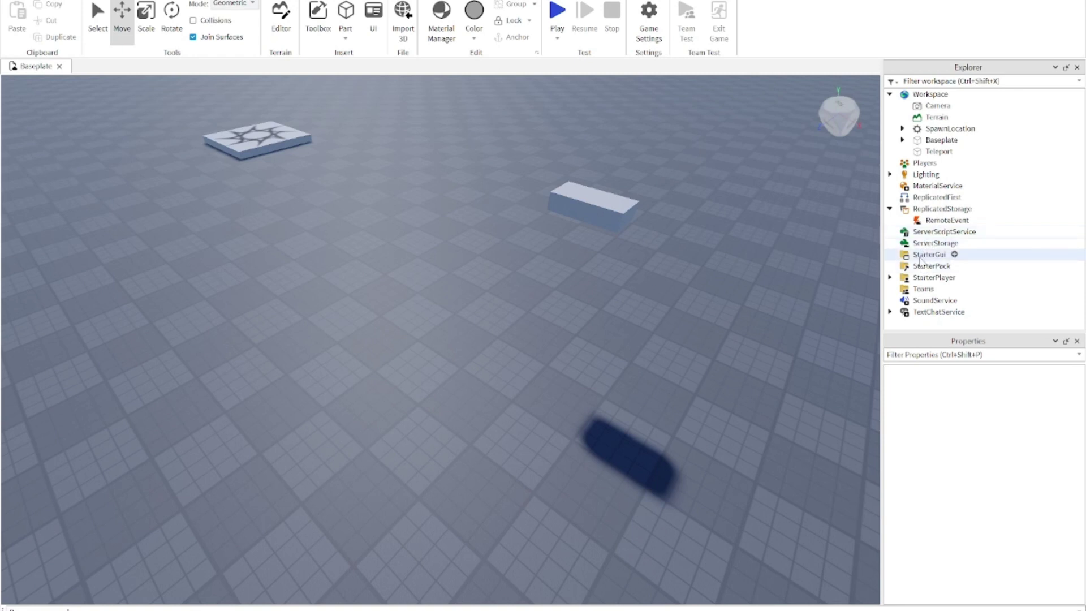
# - Add a ScreenGui to StarterGui with a TextButton placed at the left middle of the screen
pyautogui.click(954, 254)
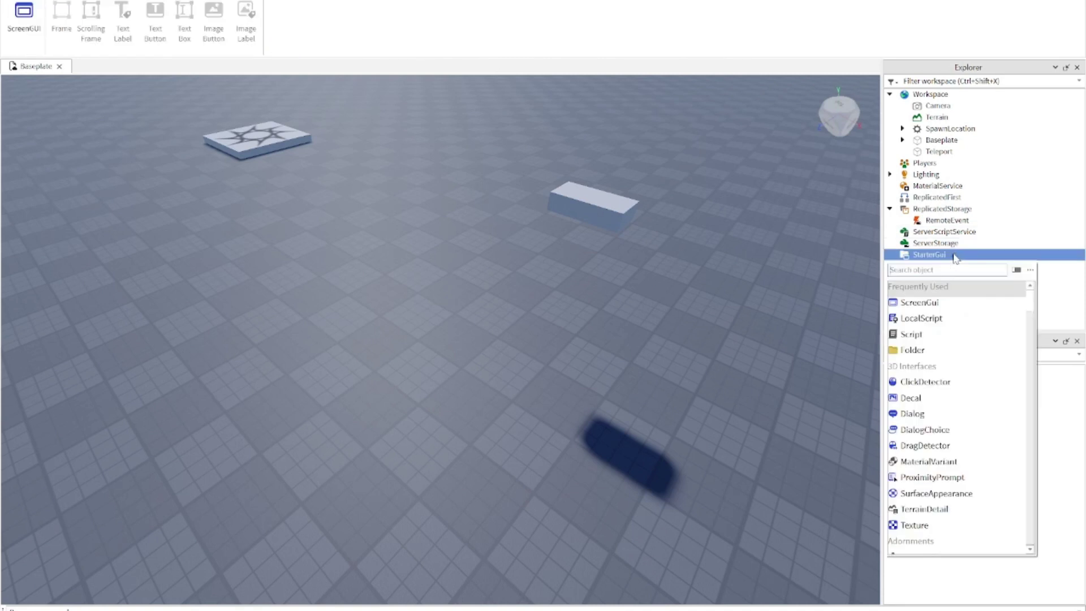
pyautogui.click(921, 306)
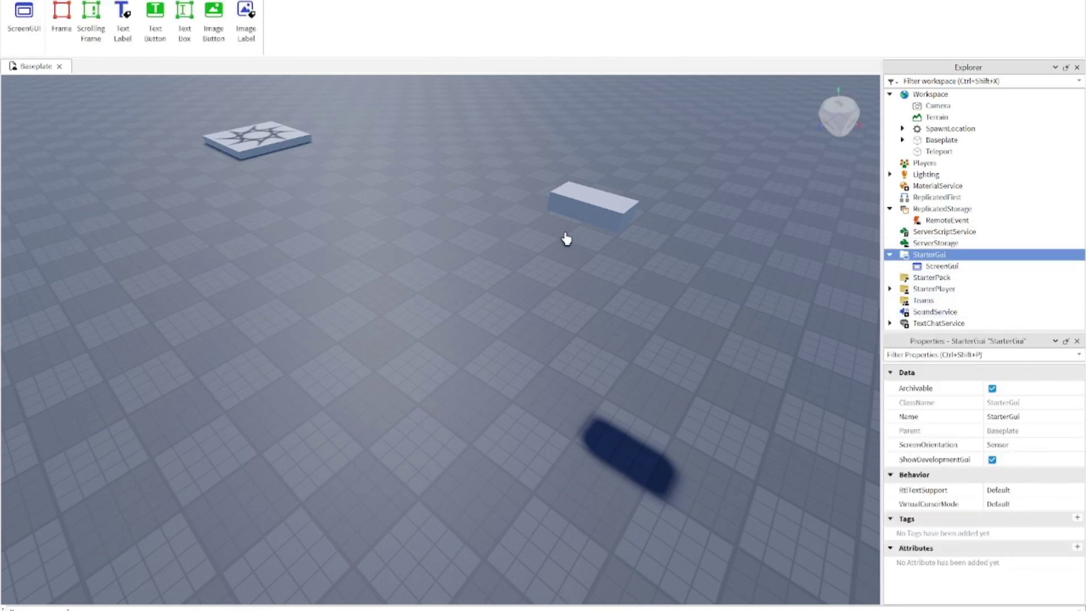
pyautogui.click(933, 266)
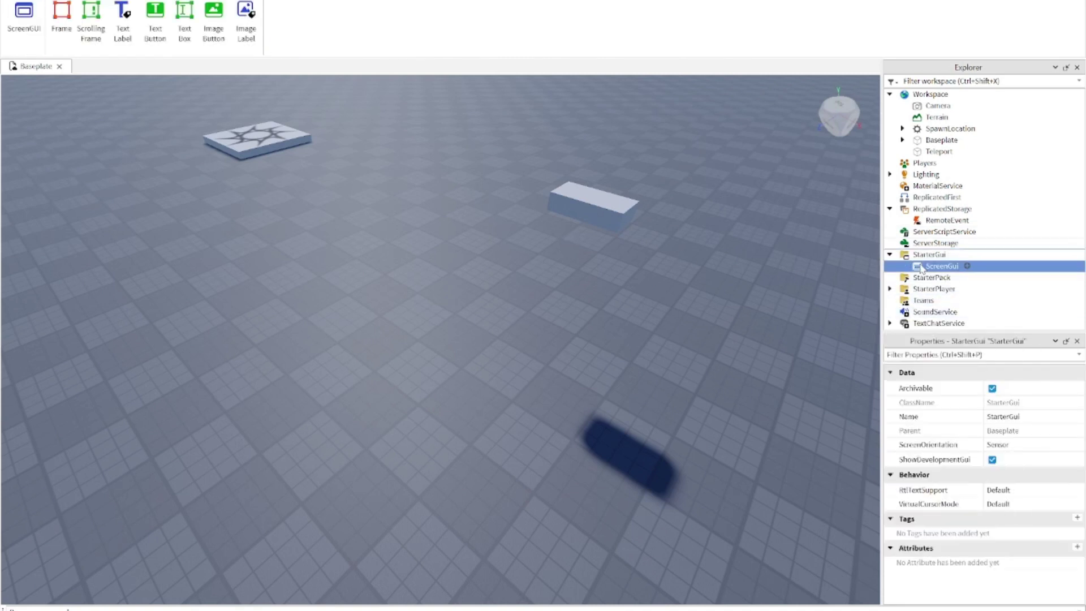
pyautogui.click(967, 266)
pyautogui.click(939, 332)
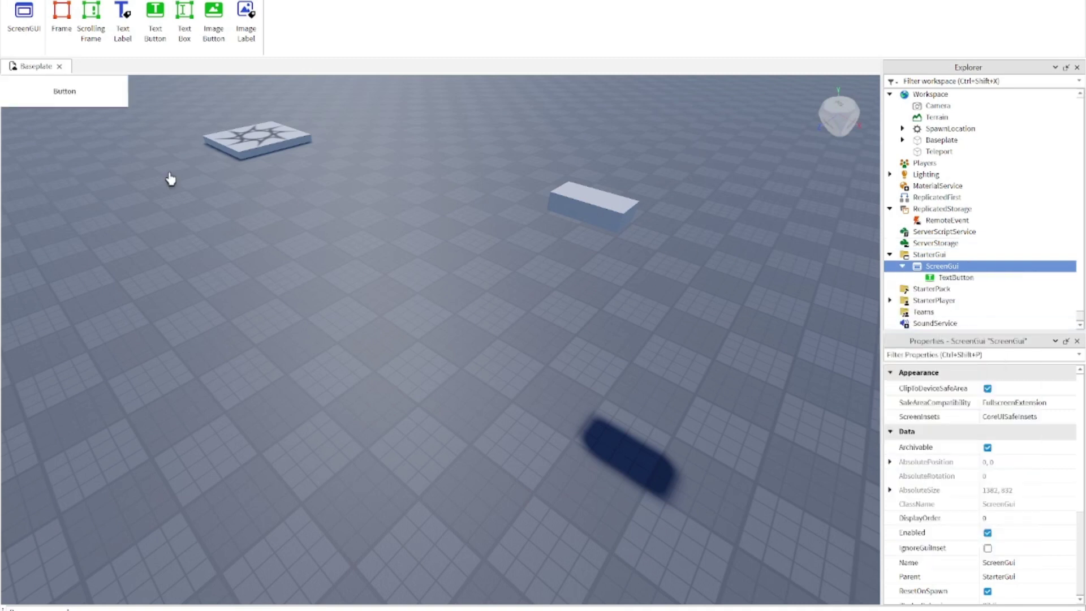
pyautogui.moveTo(72, 93)
pyautogui.mouseDown()
pyautogui.moveTo(79, 353)
pyautogui.moveTo(70, 338)
pyautogui.mouseUp()
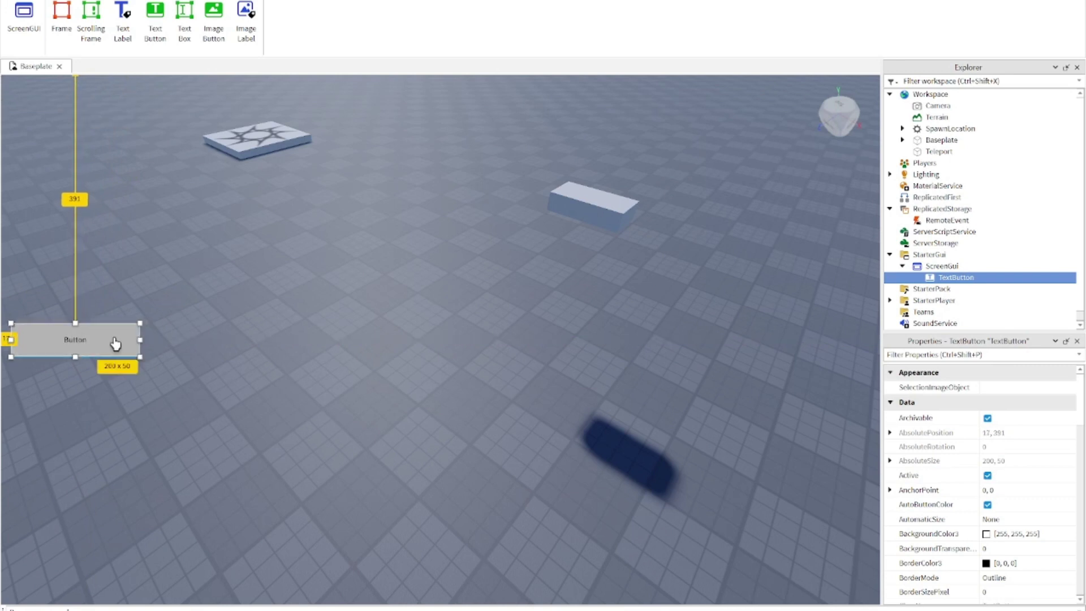
pyautogui.click(147, 312)
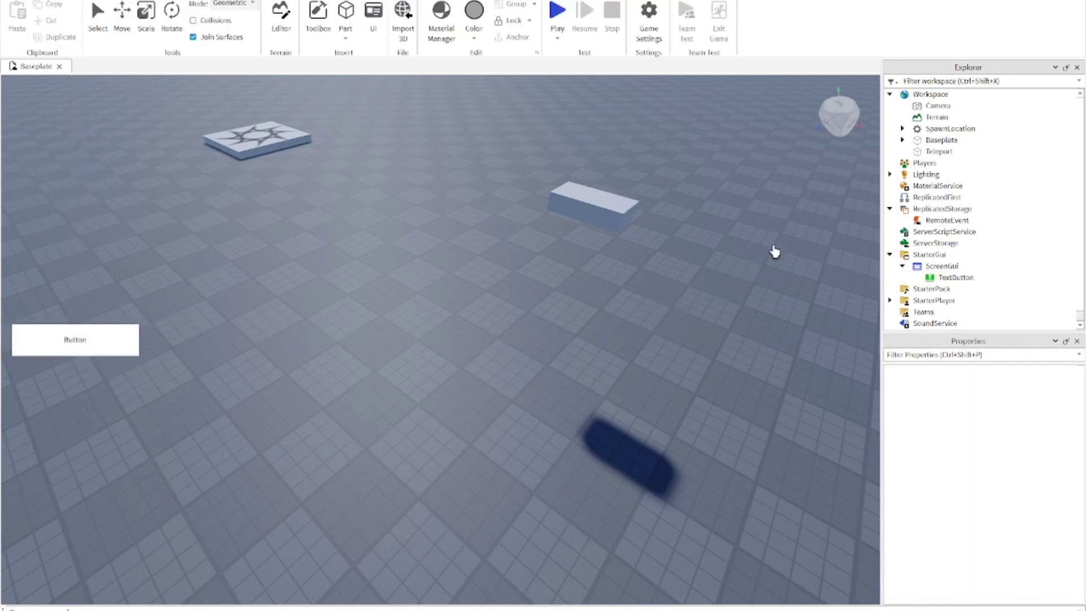
# - Set the Teleport part's Transparency to 1, making it invisible
pyautogui.click(948, 151)
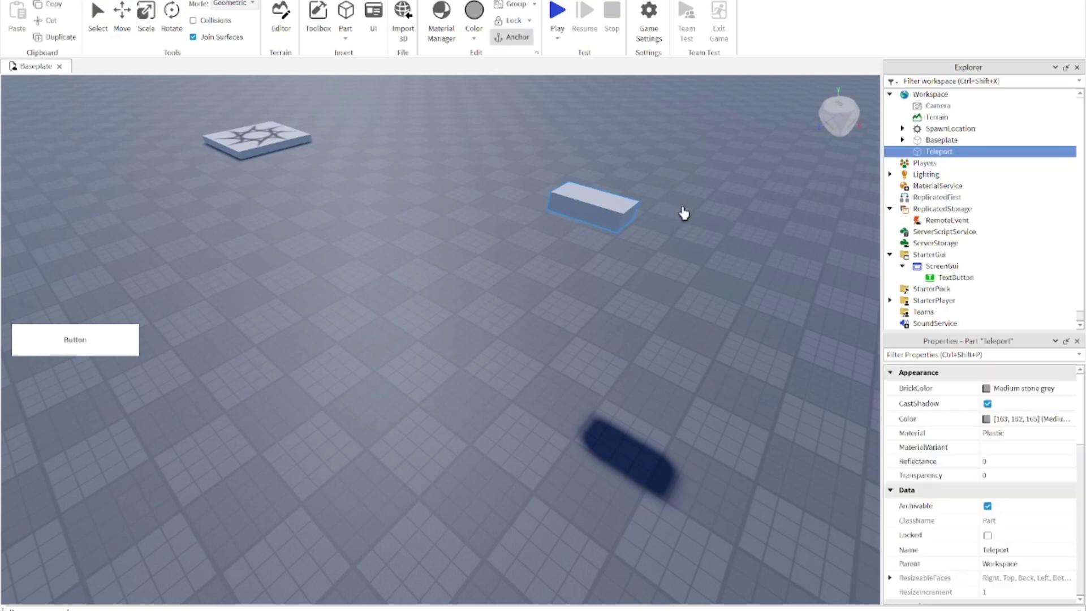
pyautogui.click(995, 476)
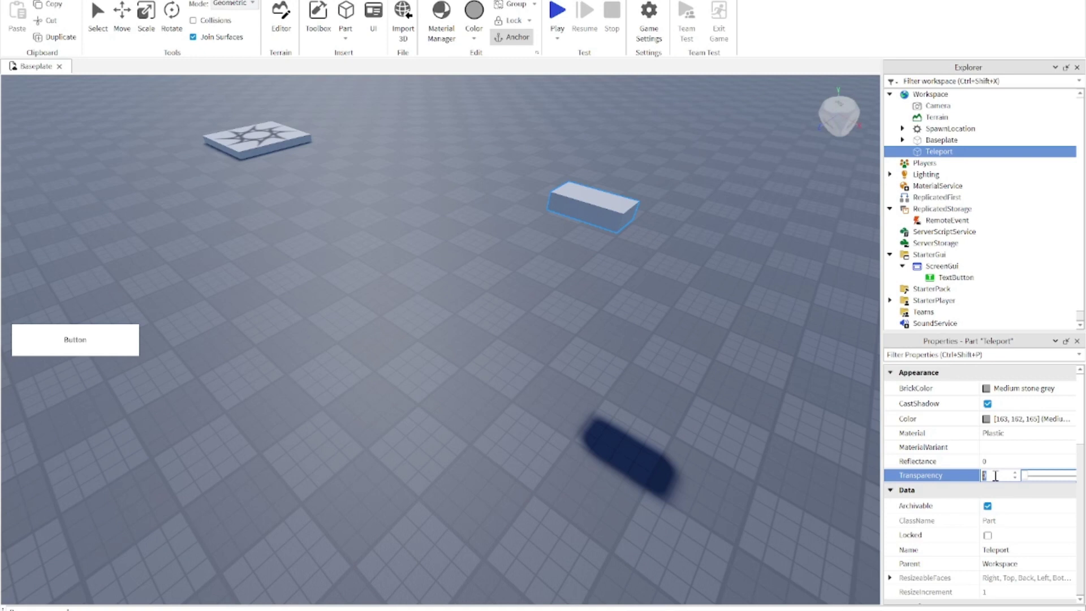
pyautogui.write('1')
pyautogui.press('Return')
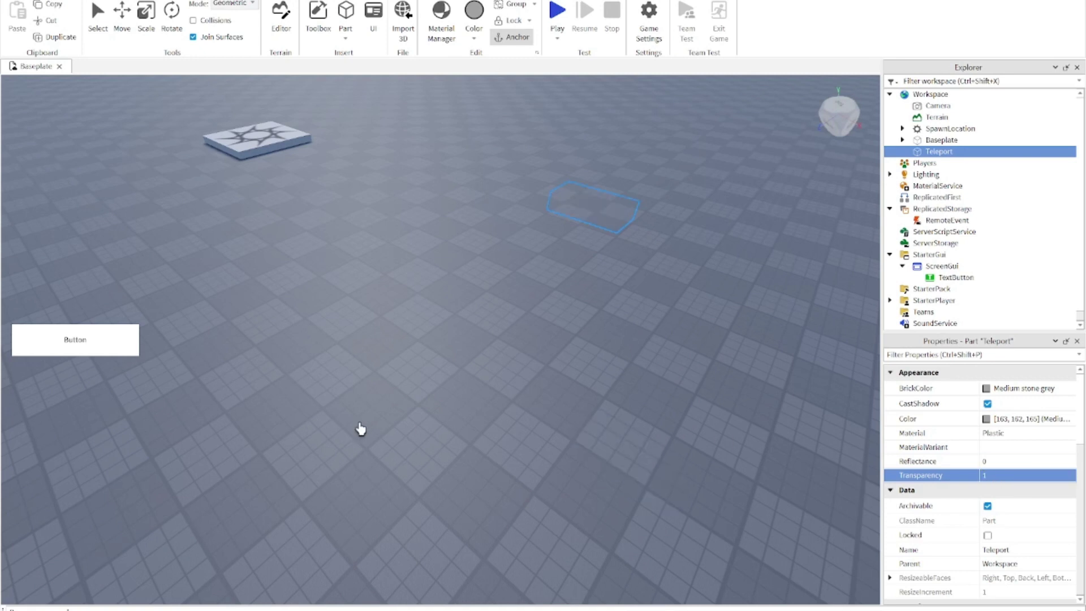
pyautogui.click(955, 277)
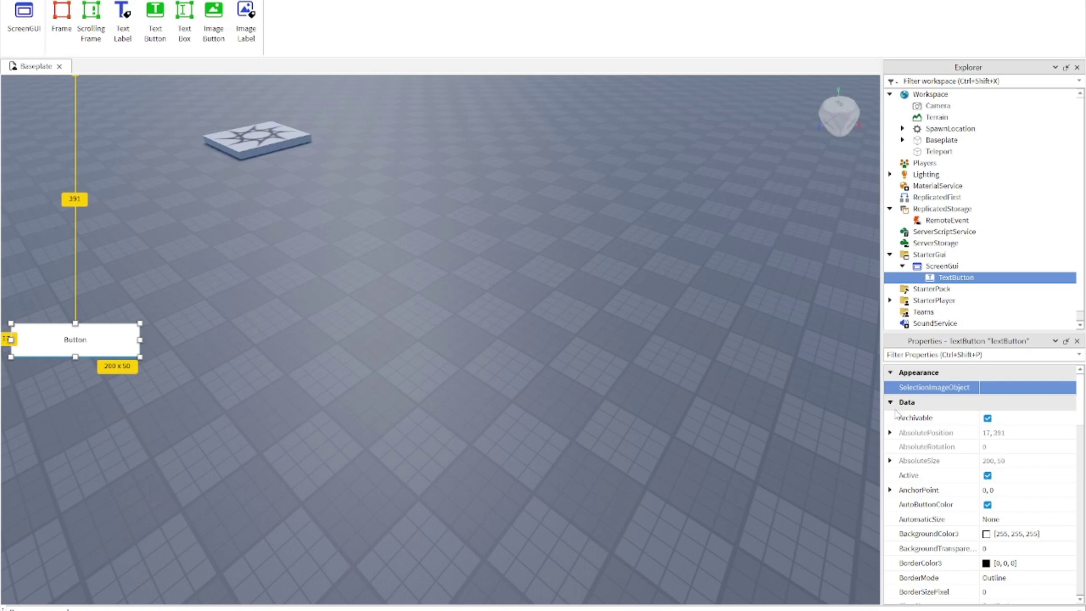
# - Give the TextButton a light cyan background colour
pyautogui.click(985, 534)
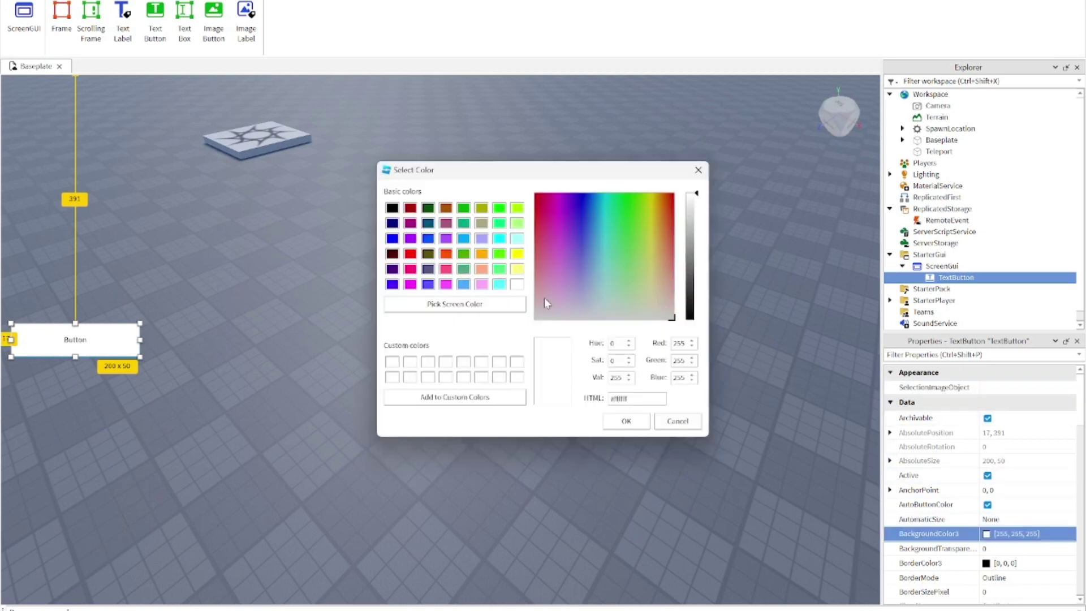
pyautogui.click(591, 235)
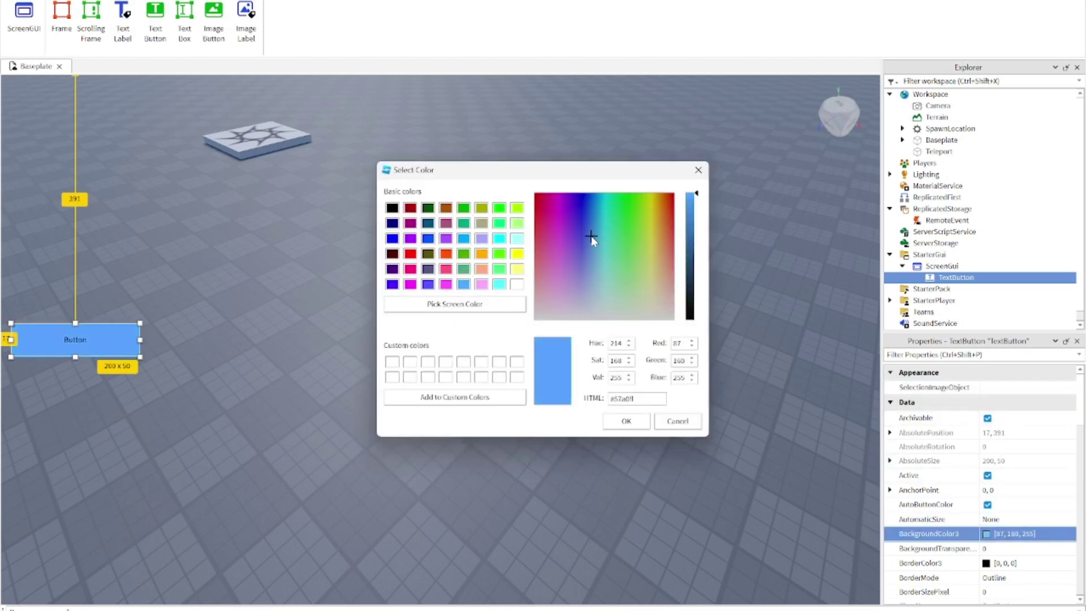
pyautogui.click(626, 421)
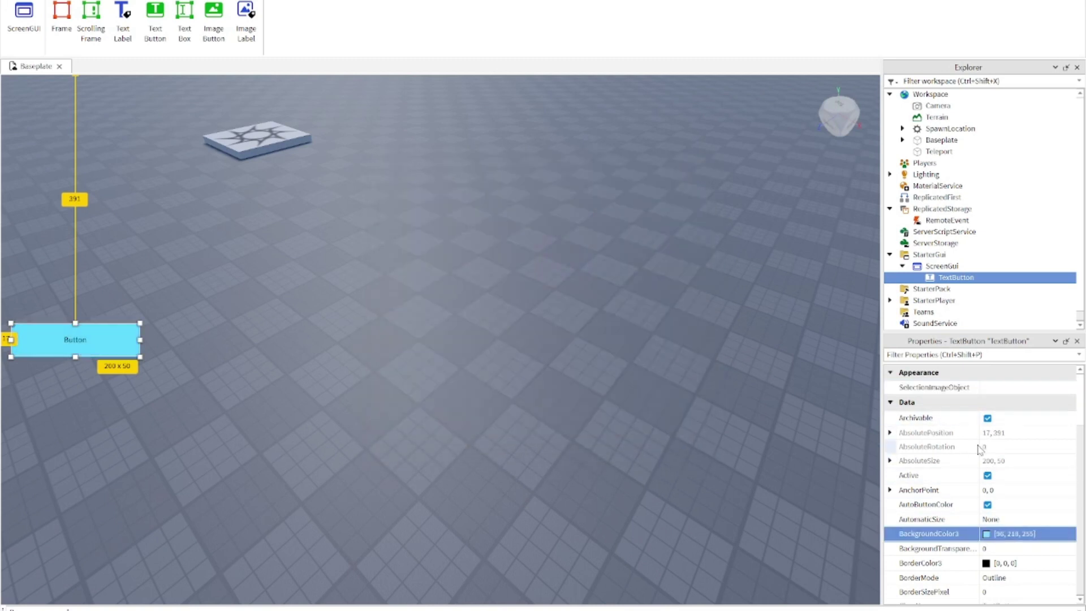
# - Add a UICorner to the TextButton and set its CornerRadius to 0, 9
pyautogui.click(981, 278)
pyautogui.write('ui')
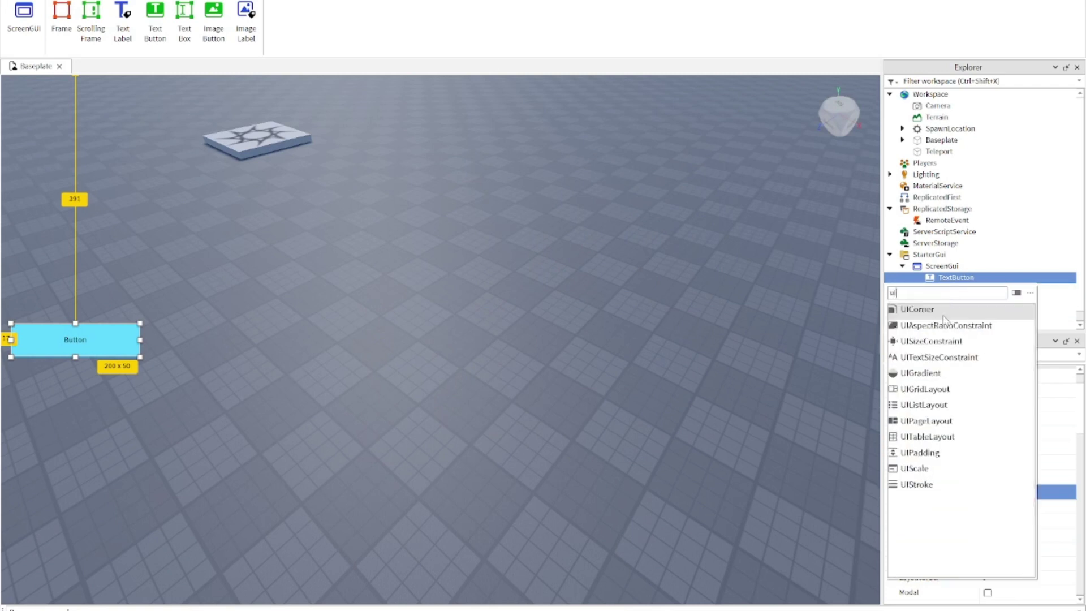
pyautogui.press('Return')
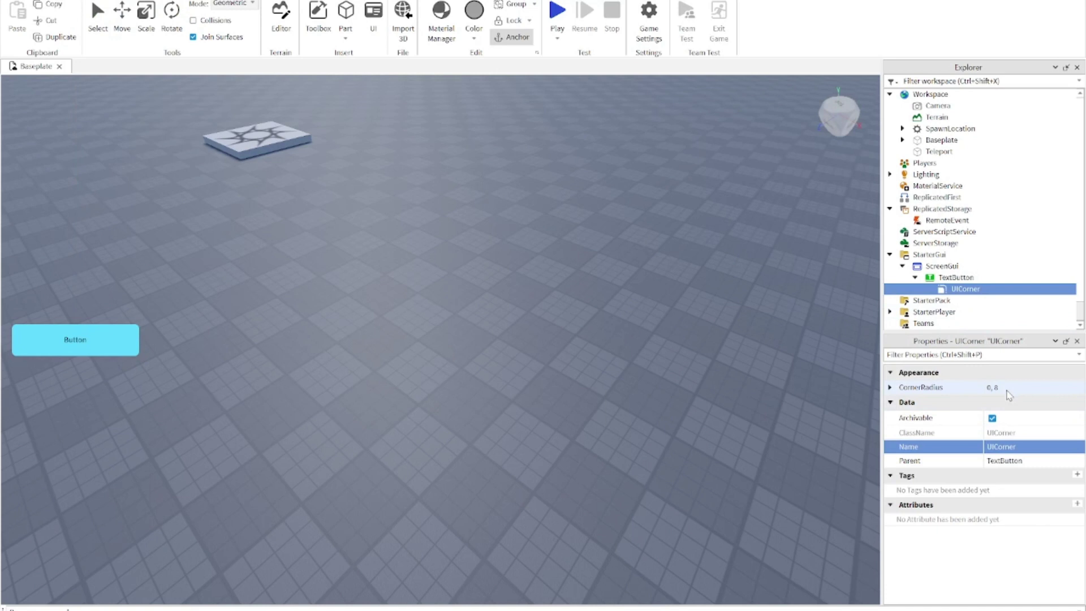
pyautogui.click(1005, 387)
pyautogui.write('0')
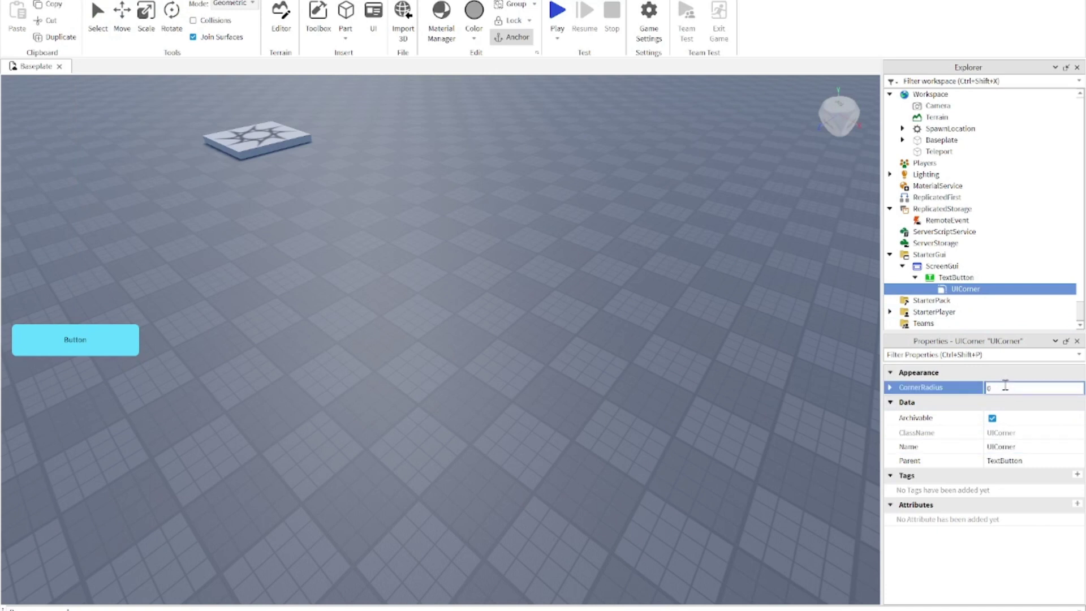
pyautogui.press('Return')
pyautogui.click(955, 277)
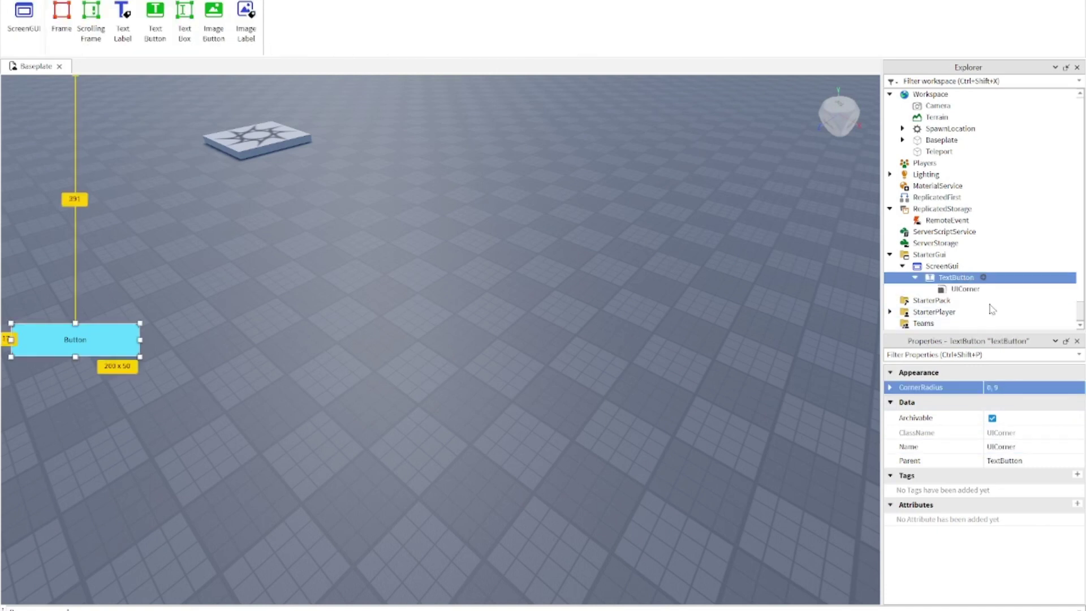
# - Set the button's font to Fredoka One and enable TextScaled
pyautogui.scroll(-1, 1015, 476)
pyautogui.scroll(-1, 1015, 477)
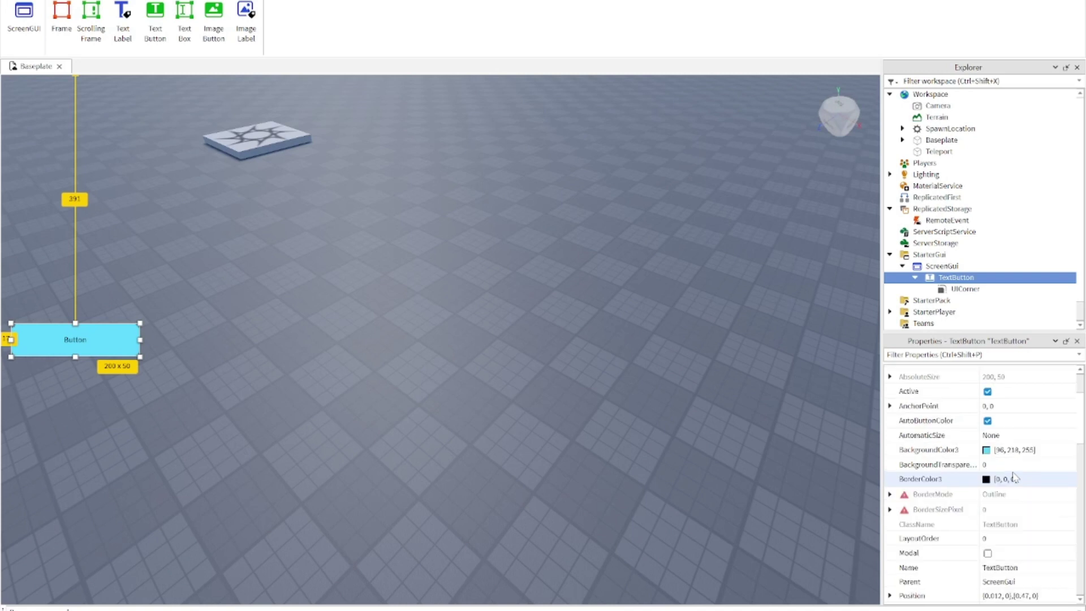
pyautogui.scroll(-2, 1015, 476)
pyautogui.scroll(-2, 1015, 476)
pyautogui.scroll(-2, 1015, 477)
pyautogui.scroll(-3, 1015, 477)
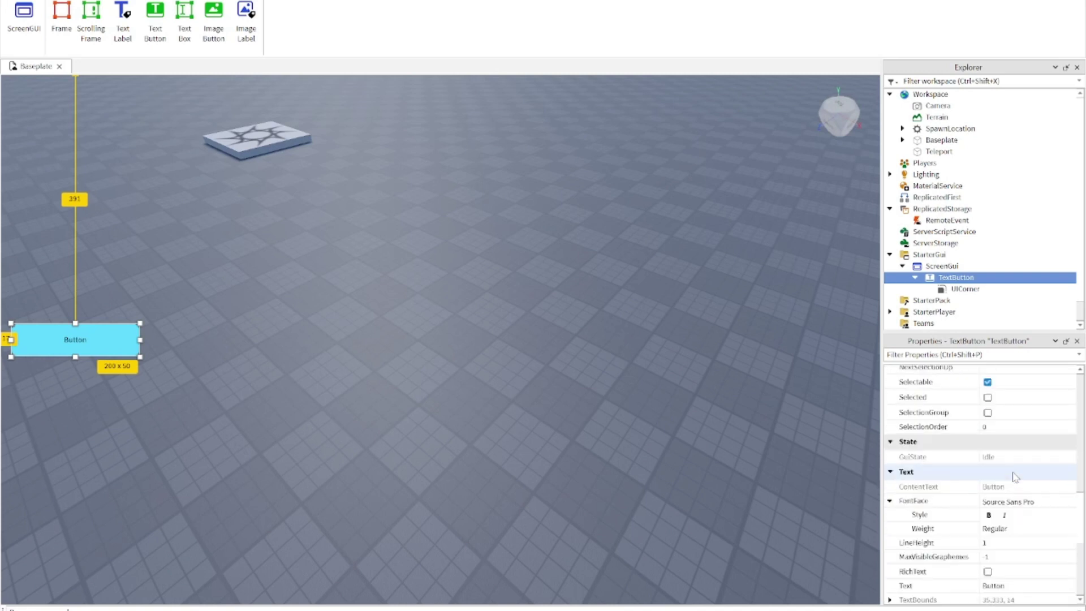
pyautogui.click(1005, 501)
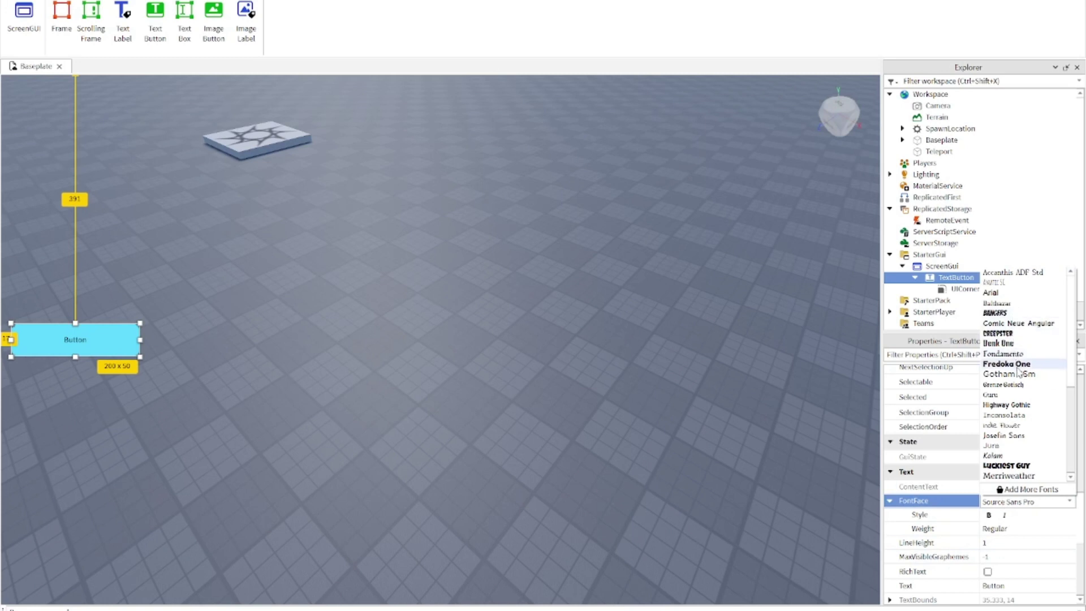
pyautogui.click(1018, 365)
pyautogui.scroll(-1, 986, 493)
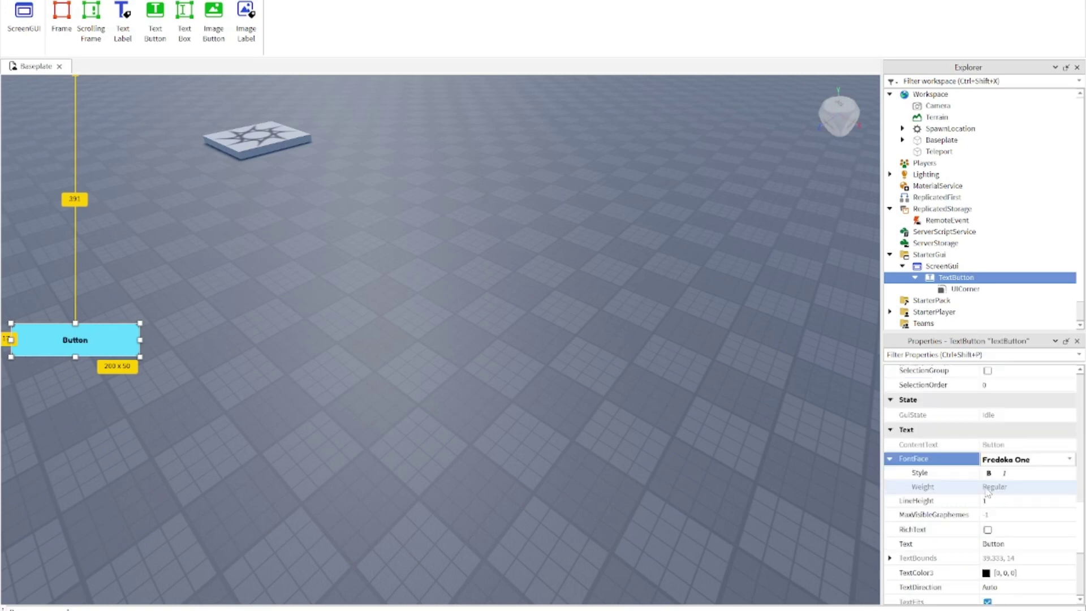
pyautogui.scroll(-2, 987, 492)
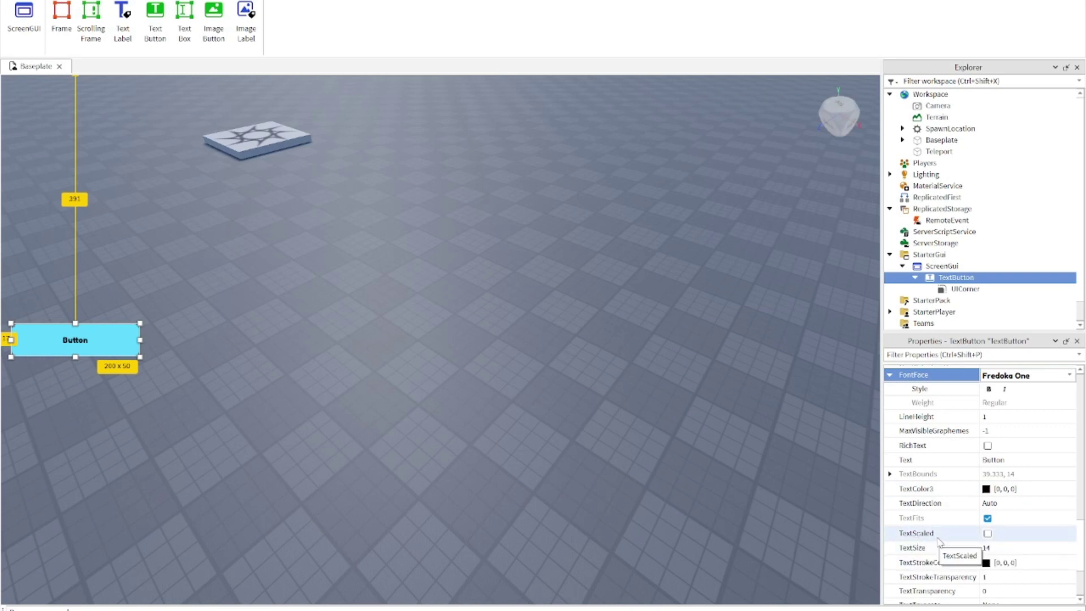
pyautogui.click(988, 535)
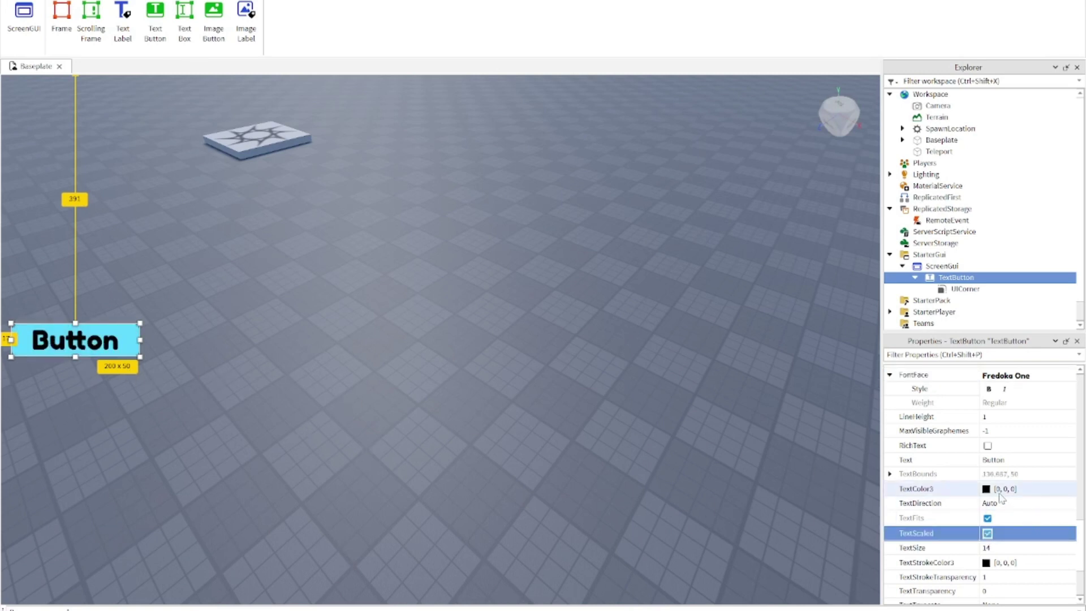
# - Change the button label to TELEPORT with white text colour
pyautogui.click(1018, 460)
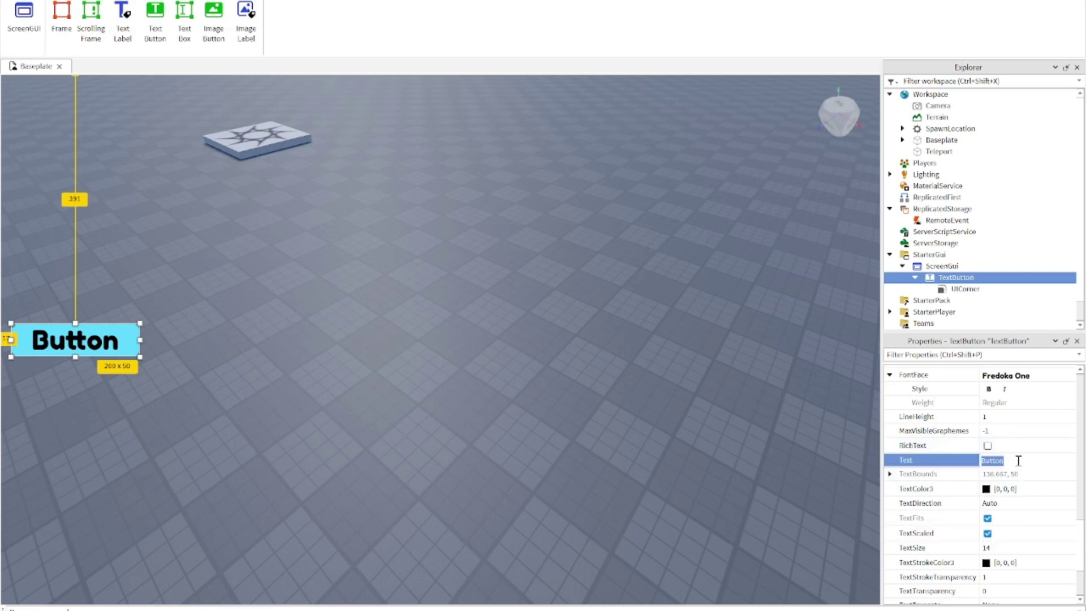
pyautogui.write('TELEPORT')
pyautogui.press('Return')
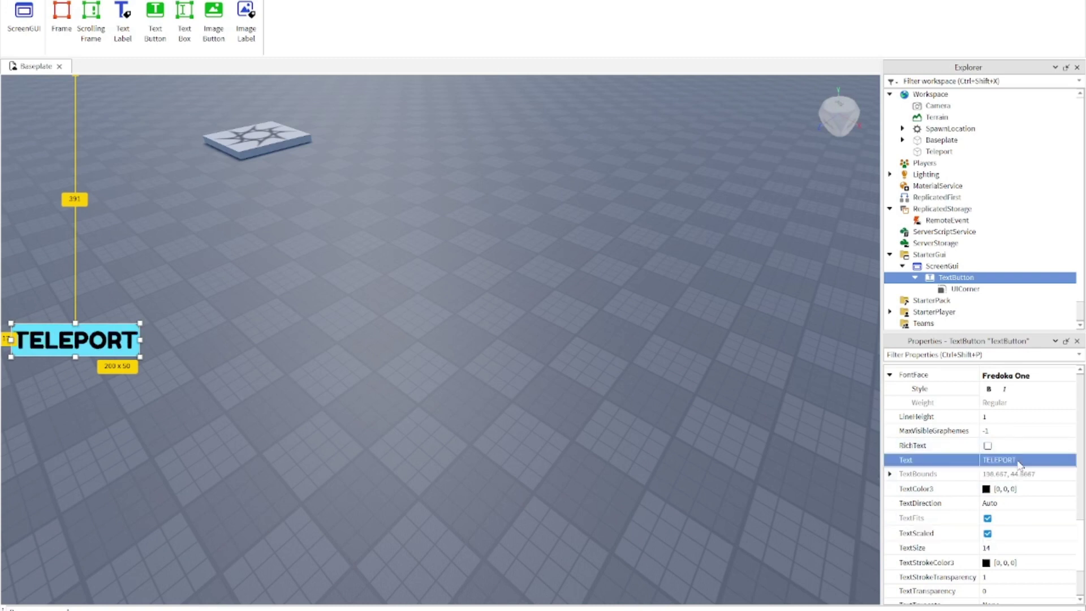
pyautogui.click(986, 488)
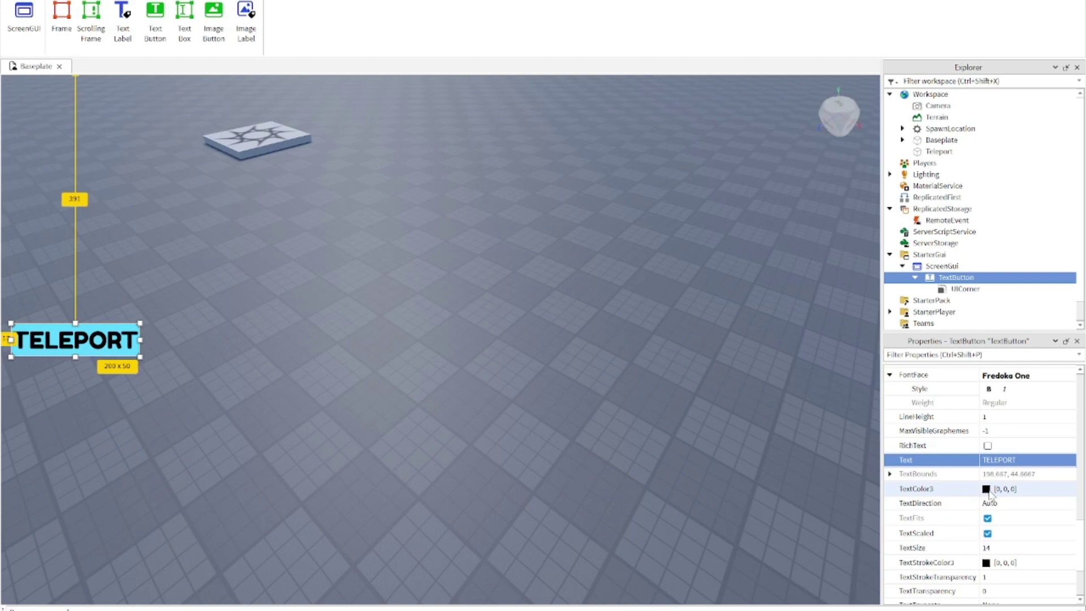
pyautogui.moveTo(691, 251); pyautogui.dragTo(691, 192)
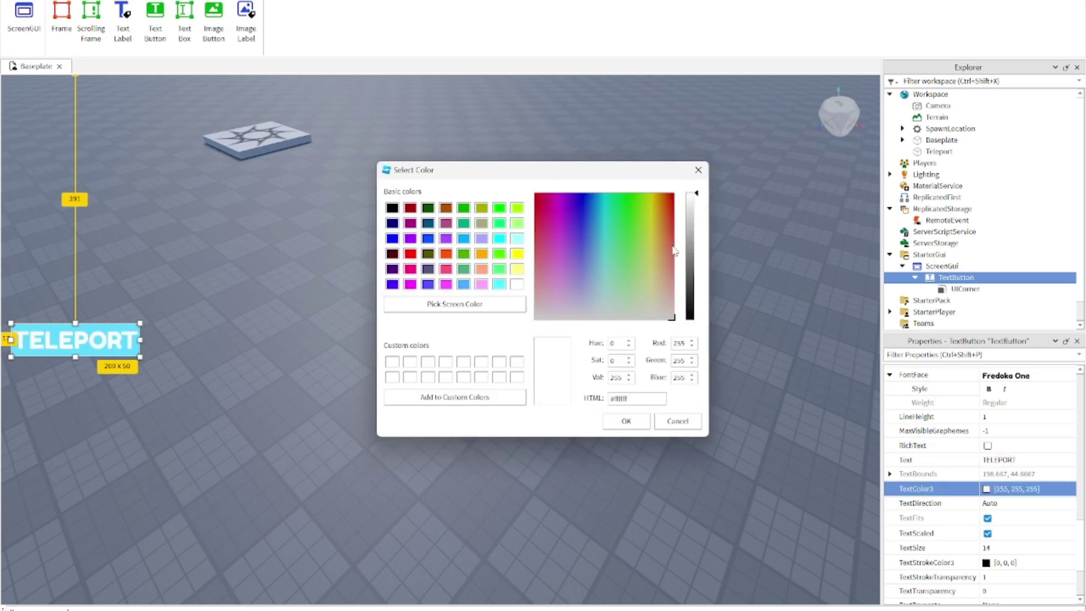
pyautogui.click(626, 421)
# - Set TextStrokeTransparency to 0 for a dark outline and preview the button
pyautogui.click(992, 578)
pyautogui.write('0')
pyautogui.press('Return')
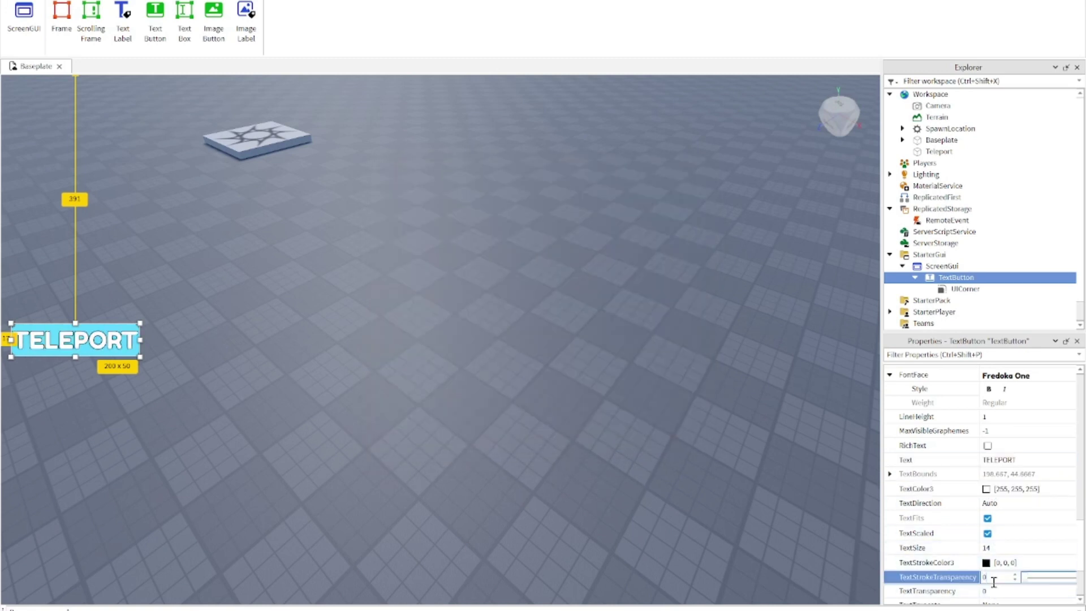
pyautogui.click(684, 484)
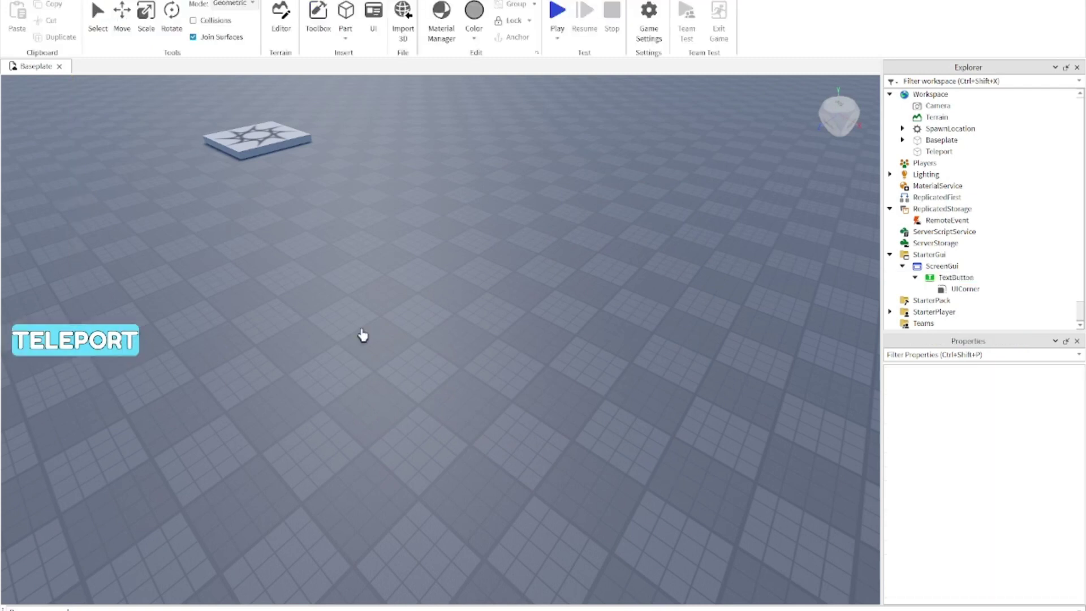
pyautogui.click(952, 278)
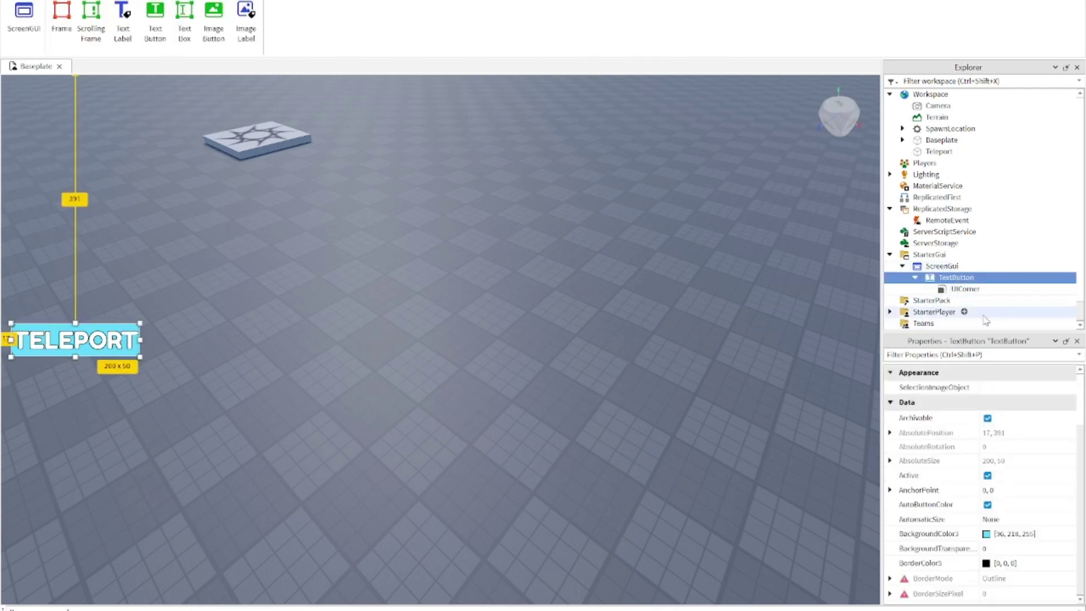
pyautogui.click(77, 303)
pyautogui.click(955, 277)
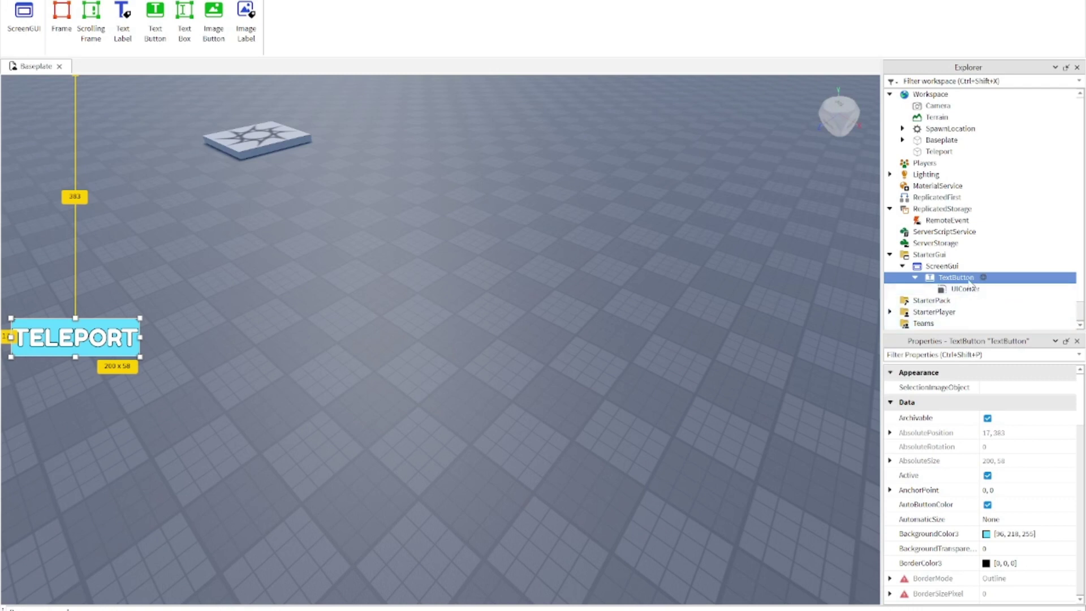
# - Add a LocalScript inside the TextButton and clear its default print line
pyautogui.click(983, 277)
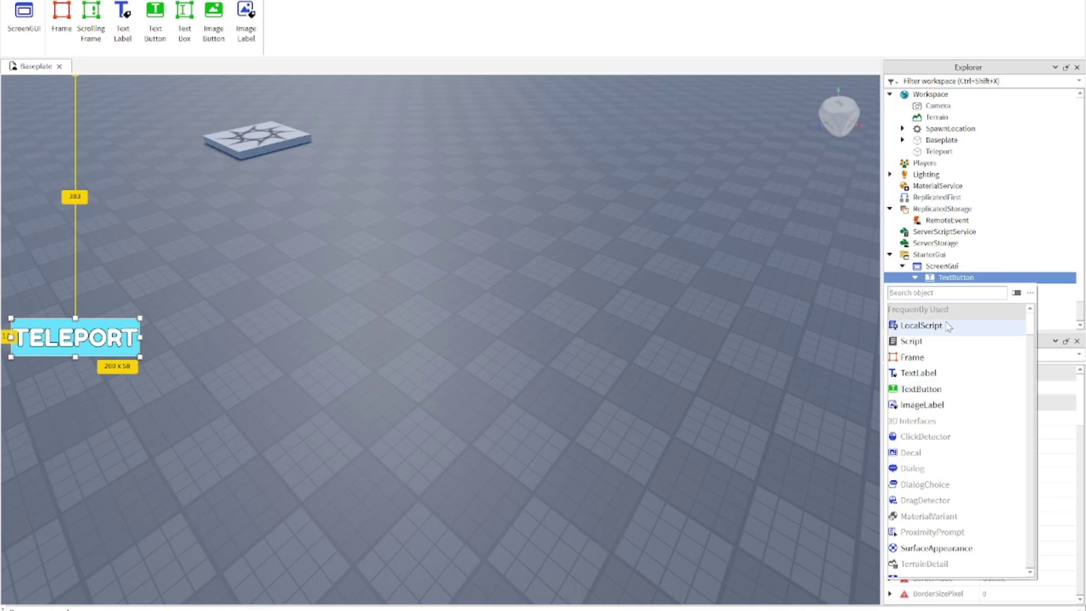
pyautogui.click(922, 325)
pyautogui.click(143, 96)
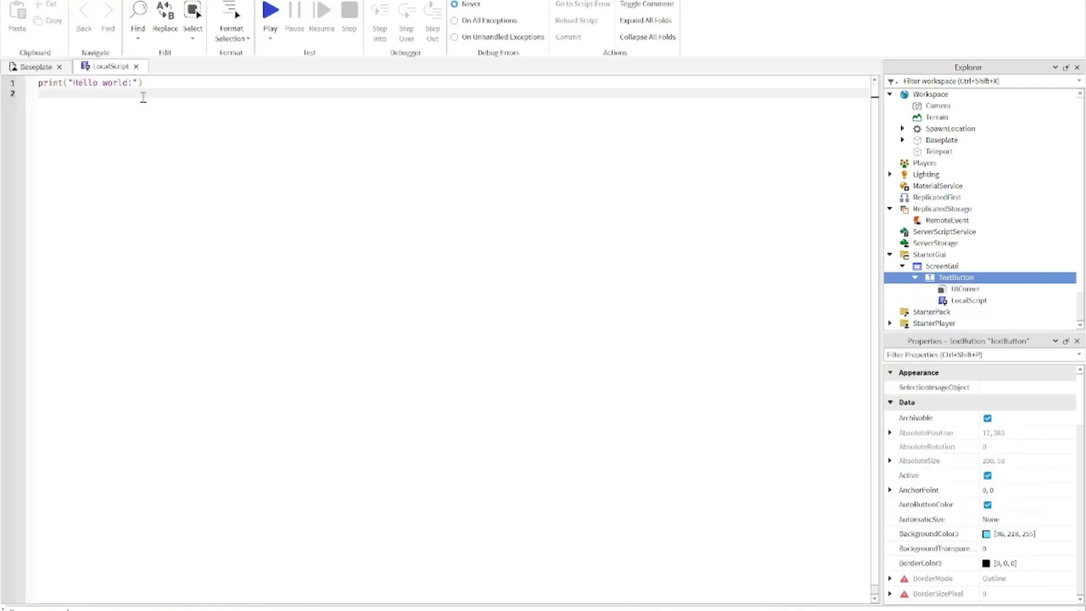
pyautogui.press('BackSpace')
pyautogui.press('BackSpace')
pyautogui.press('BackSpace')
pyautogui.press('BackSpace')
pyautogui.press('BackSpace')
pyautogui.press('BackSpace')
pyautogui.press('BackSpace')
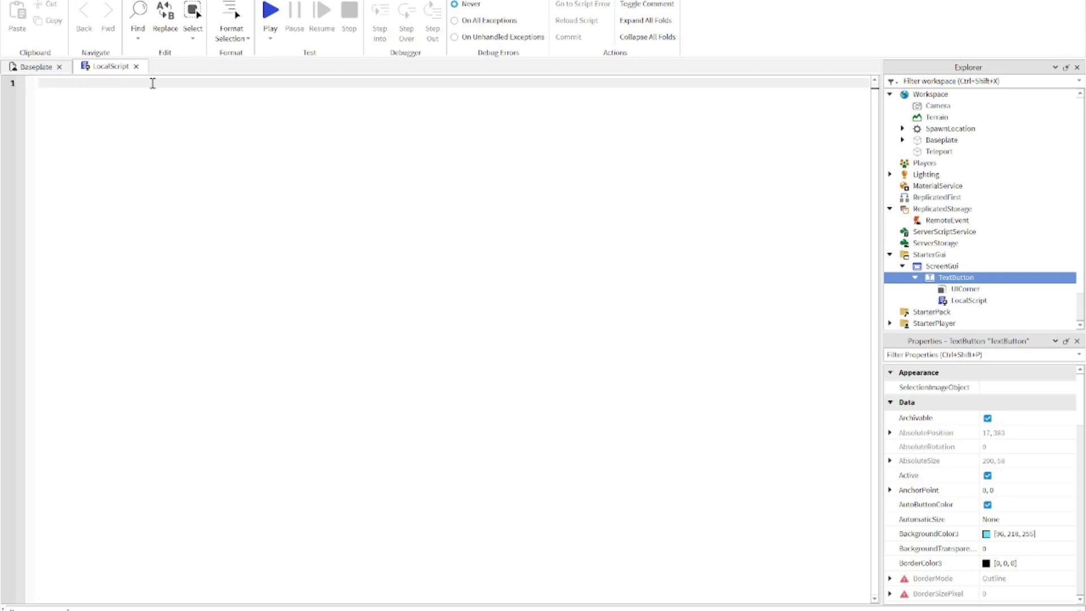
# - Write local remoteevent = game:GetService("ReplicatedStorage"):WaitForChild("RemoteEvent") as the first line
pyautogui.write('local ')
pyautogui.write('remoteevent = ')
pyautogui.write('game:GetS')
pyautogui.press('Tab')
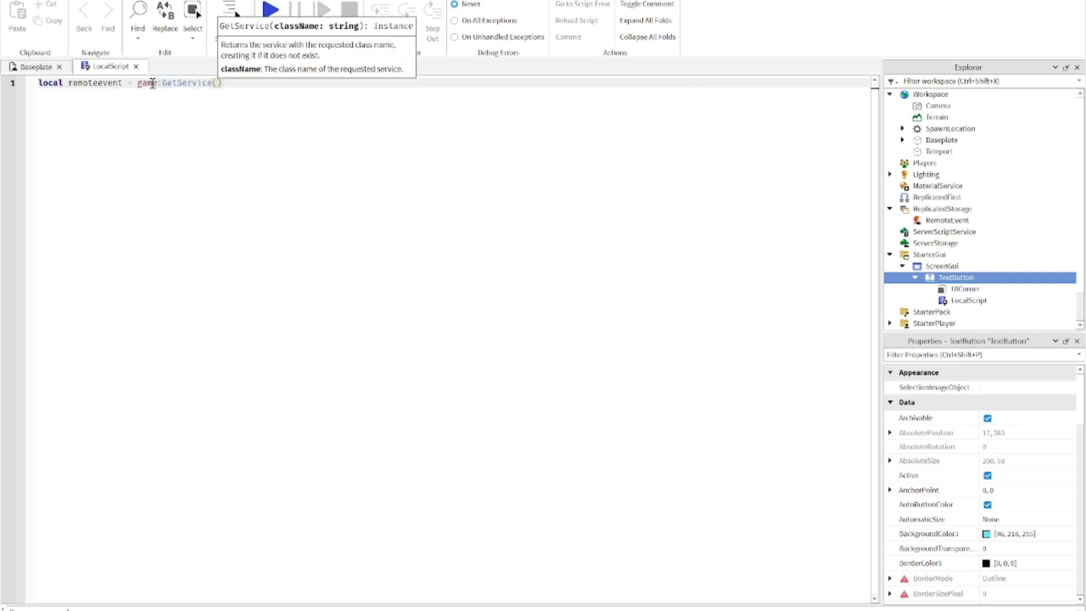
pyautogui.write('"Rep')
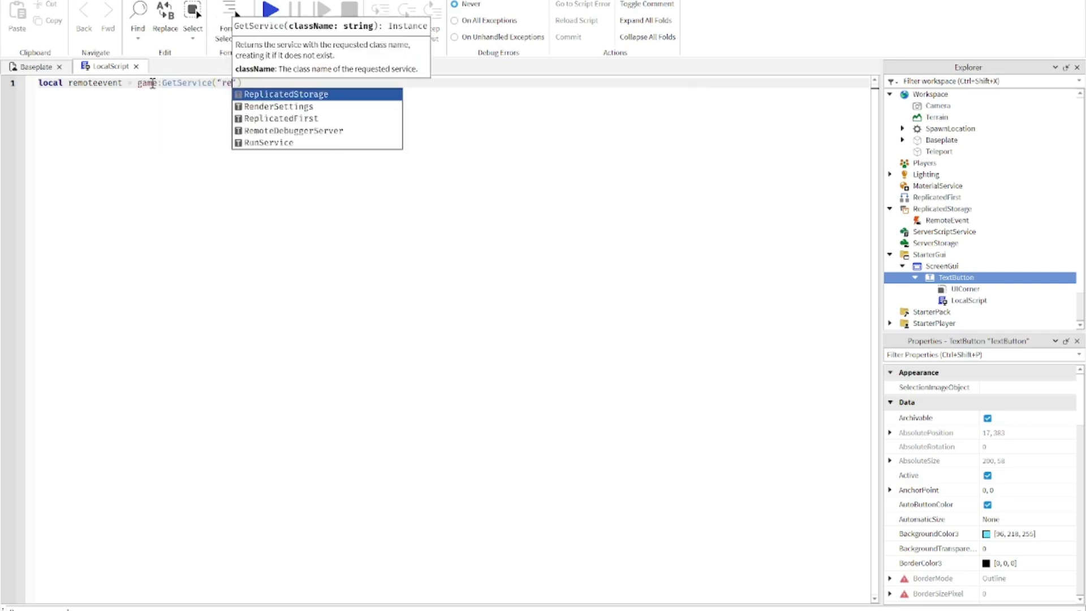
pyautogui.press('Tab')
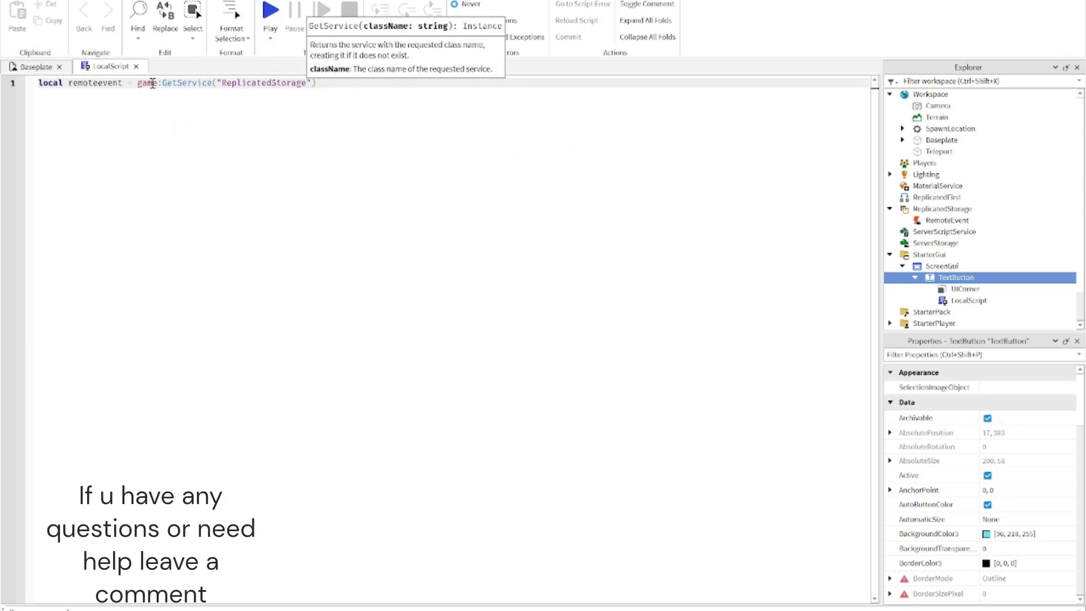
pyautogui.click(323, 83)
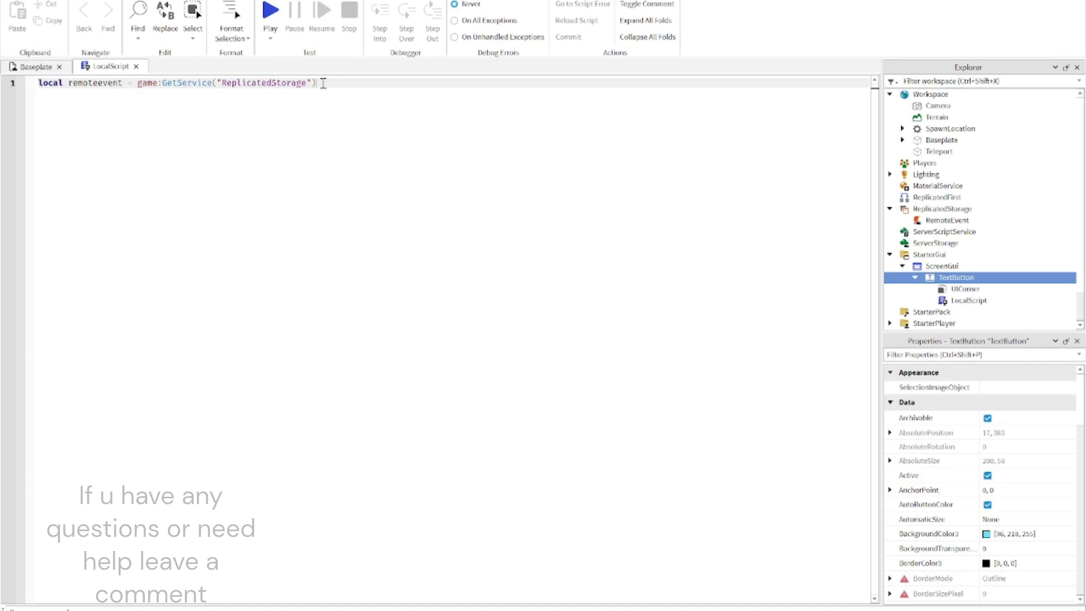
pyautogui.write(':')
pyautogui.write('Wai')
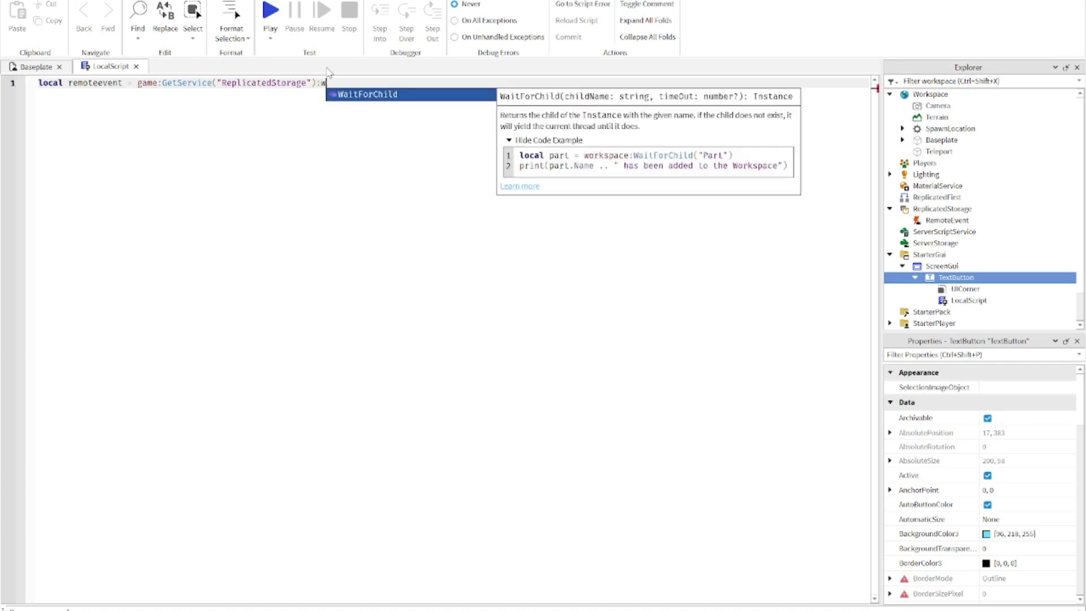
pyautogui.press('Tab')
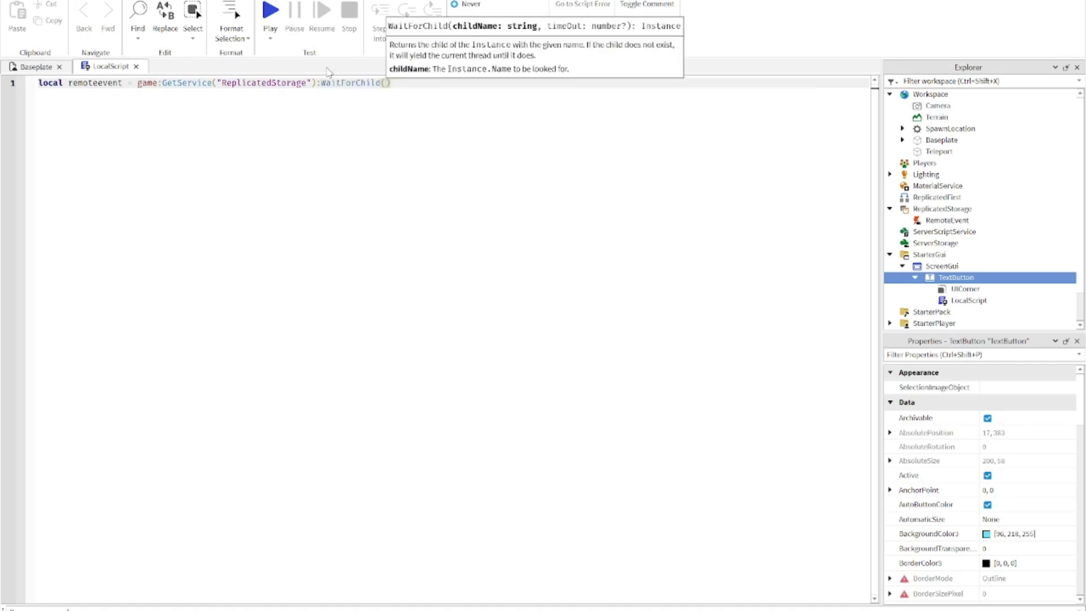
pyautogui.write('"Re')
pyautogui.press('Tab')
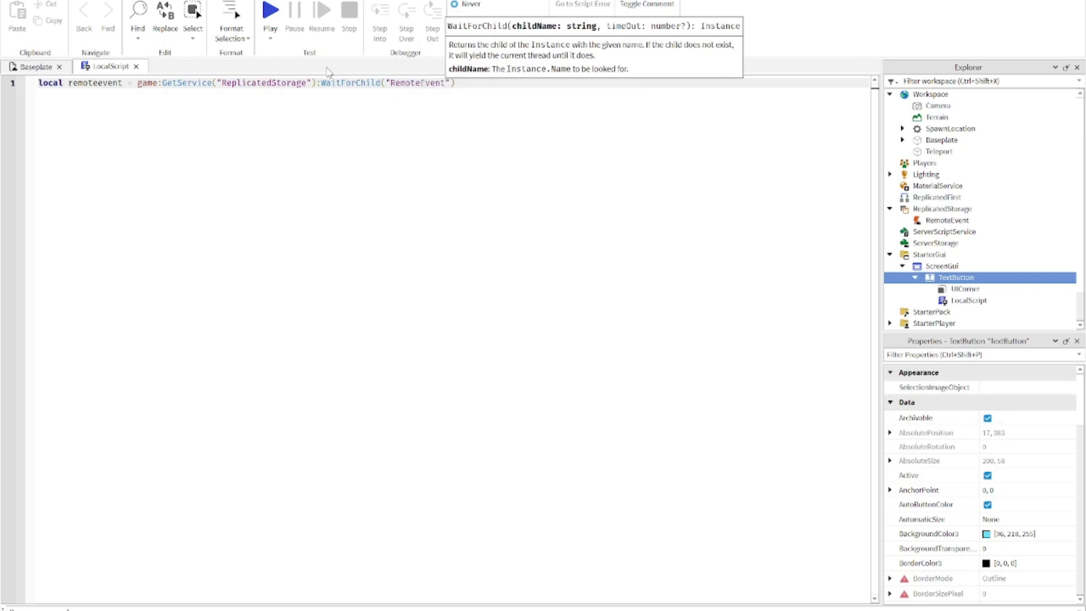
pyautogui.press('End')
pyautogui.press('Return')
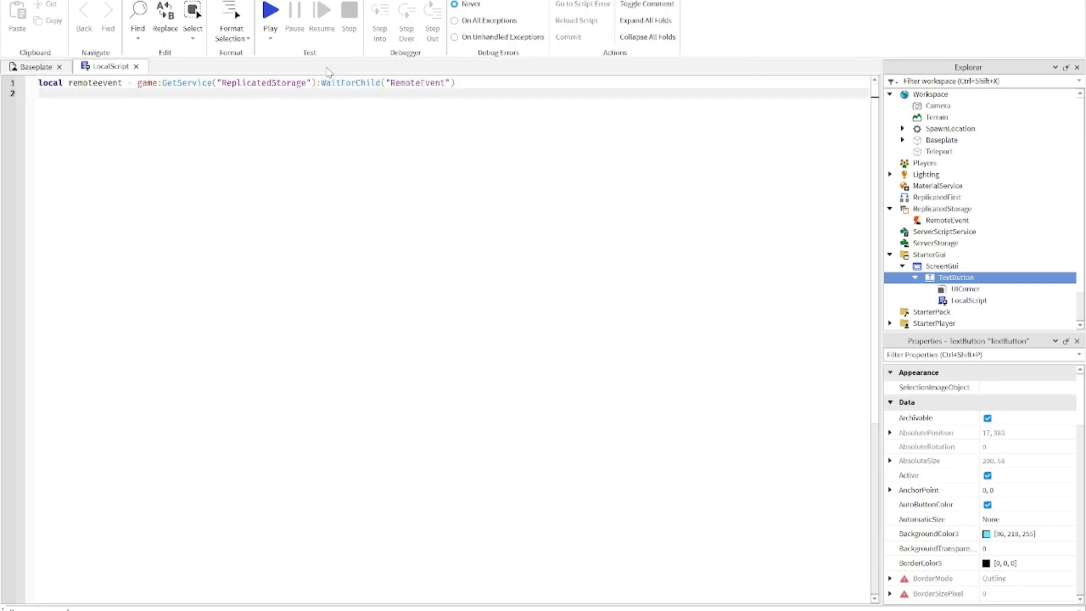
# - Start line 3 with script.Parent.MouseButton1Click, fixing the typo
pyautogui.press('Return')
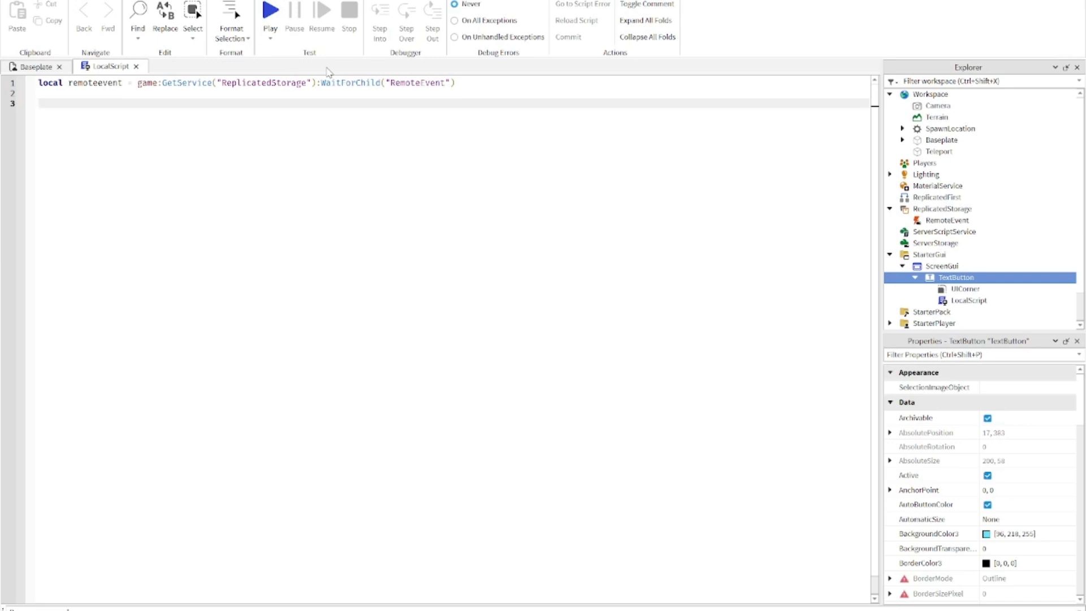
pyautogui.write('sc')
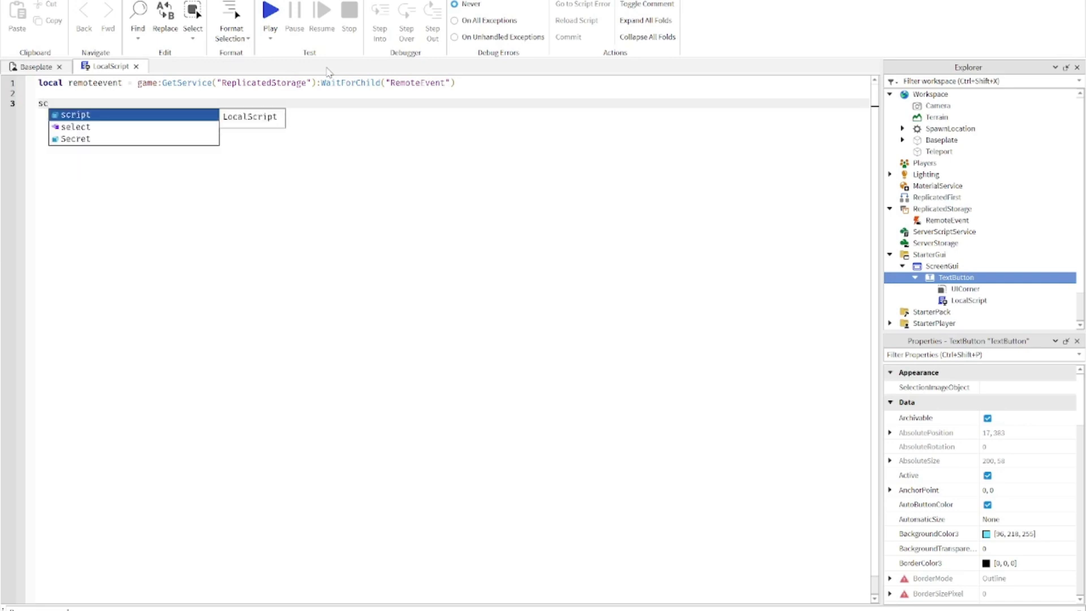
pyautogui.write('ript-p')
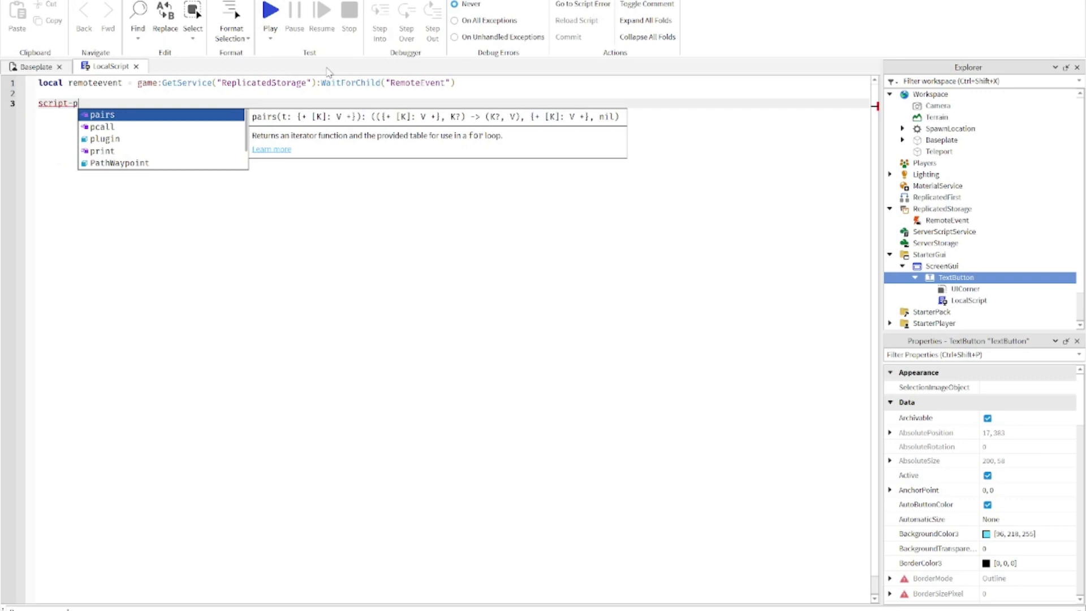
pyautogui.write('a')
pyautogui.press('BackSpace')
pyautogui.press('BackSpace')
pyautogui.write('.')
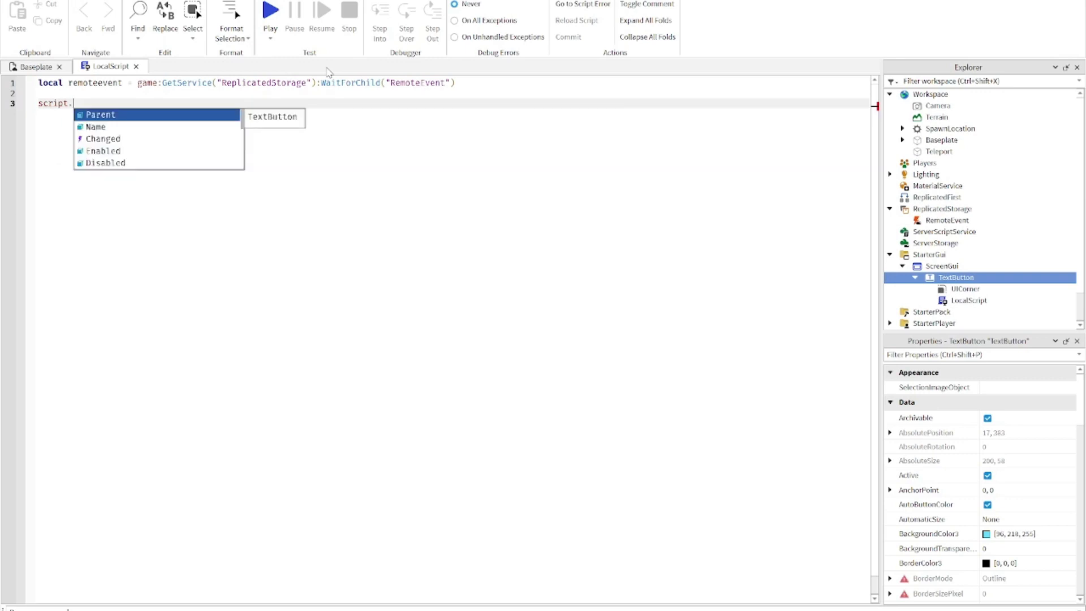
pyautogui.press('Tab')
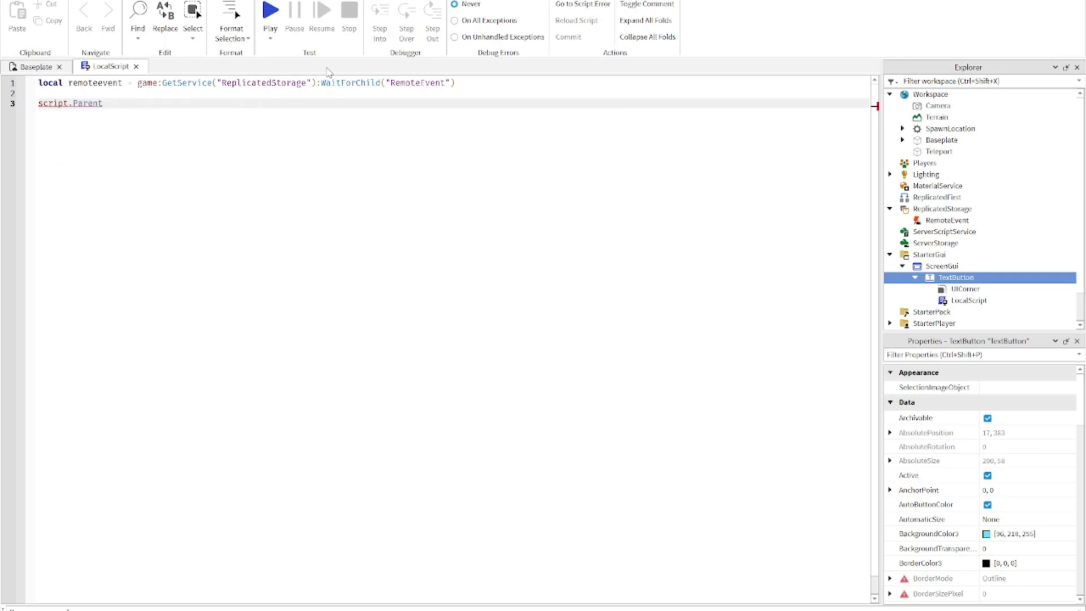
pyautogui.write('.mo')
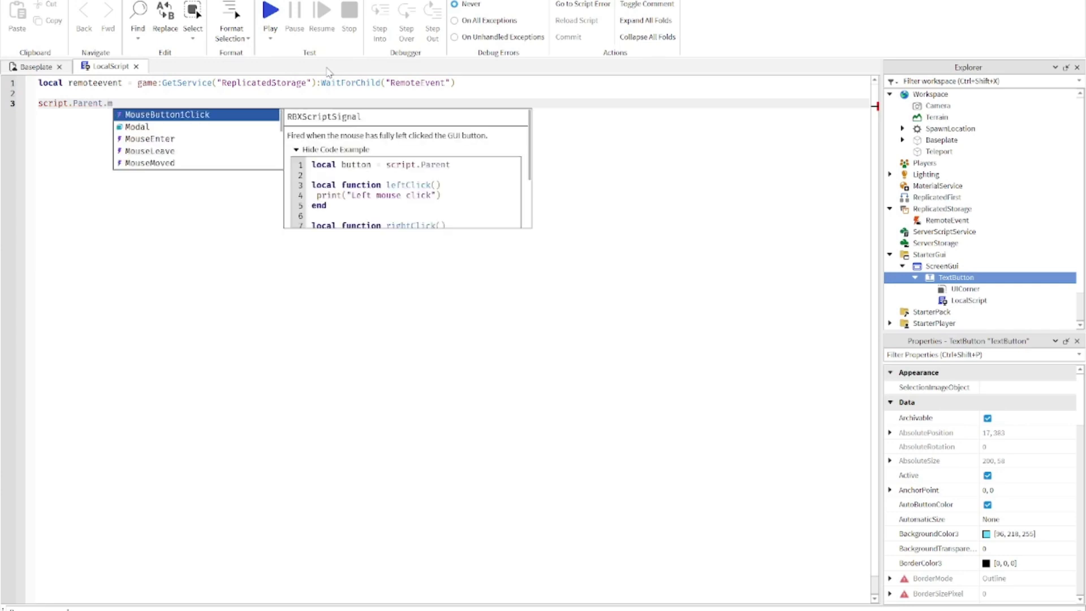
pyautogui.press('Tab')
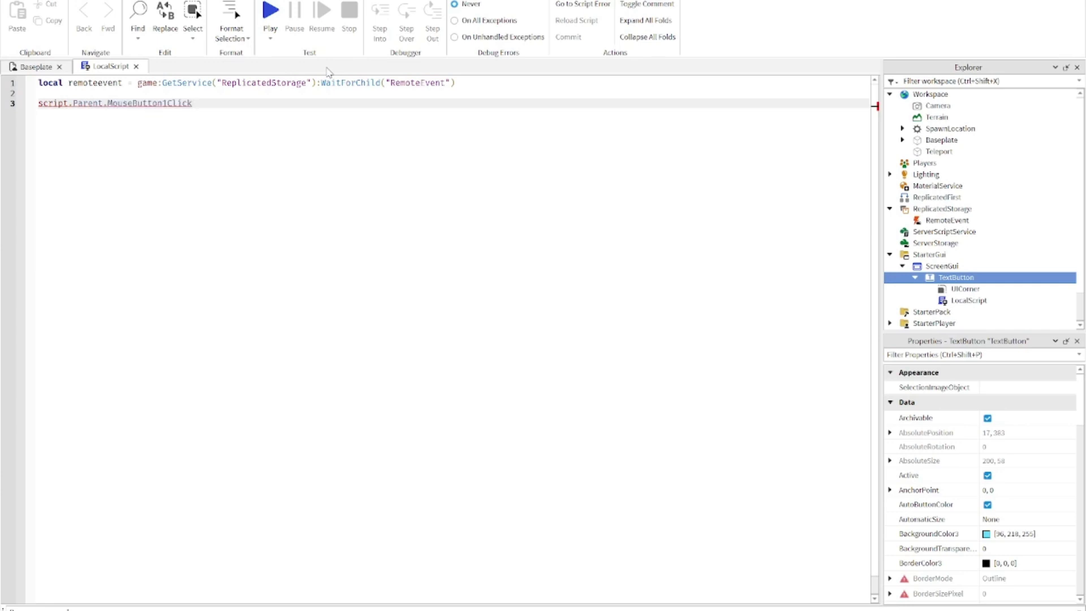
pyautogui.click(65, 103)
pyautogui.press('BackSpace')
pyautogui.press('BackSpace')
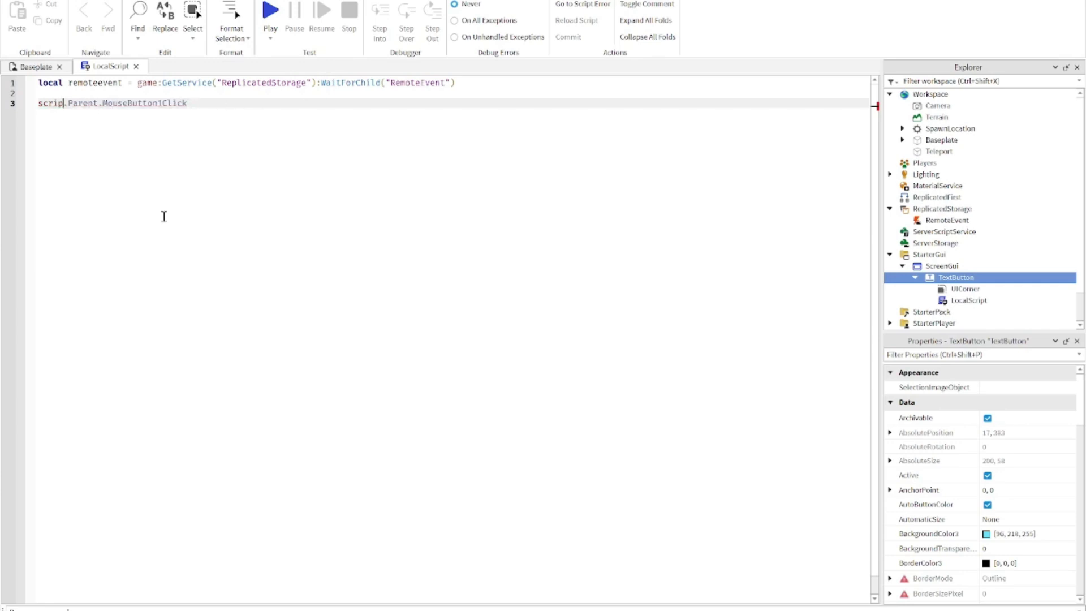
pyautogui.press('BackSpace')
pyautogui.press('BackSpace')
pyautogui.press('BackSpace')
pyautogui.press('BackSpace')
pyautogui.write('scr')
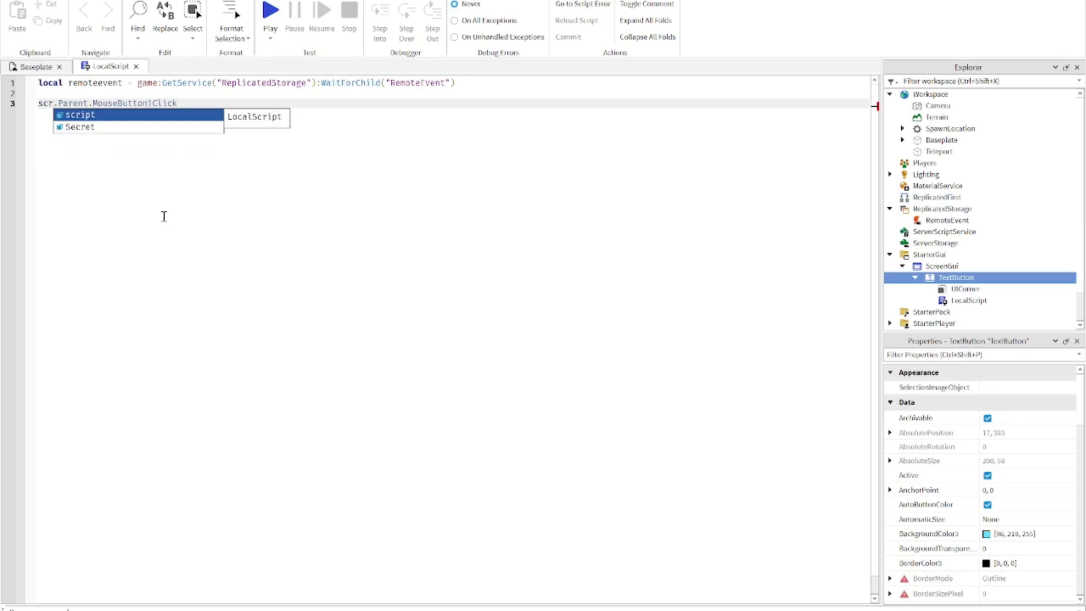
pyautogui.press('Tab')
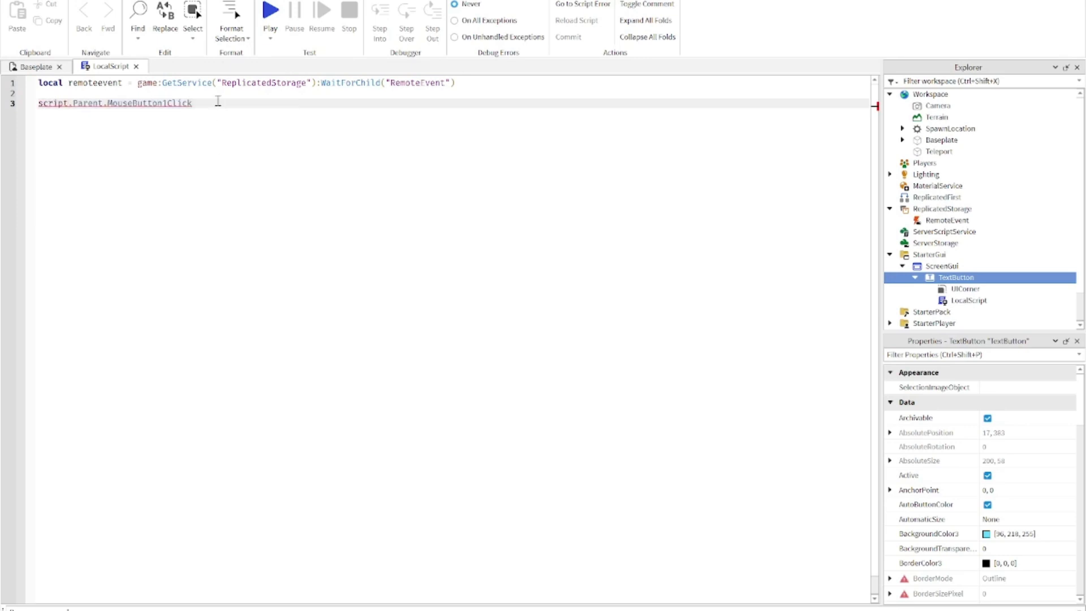
# - Append :Connect(function() to the click event, creating its end) block
pyautogui.click(225, 106)
pyautogui.write(':C')
pyautogui.press('Tab')
pyautogui.write('(fu')
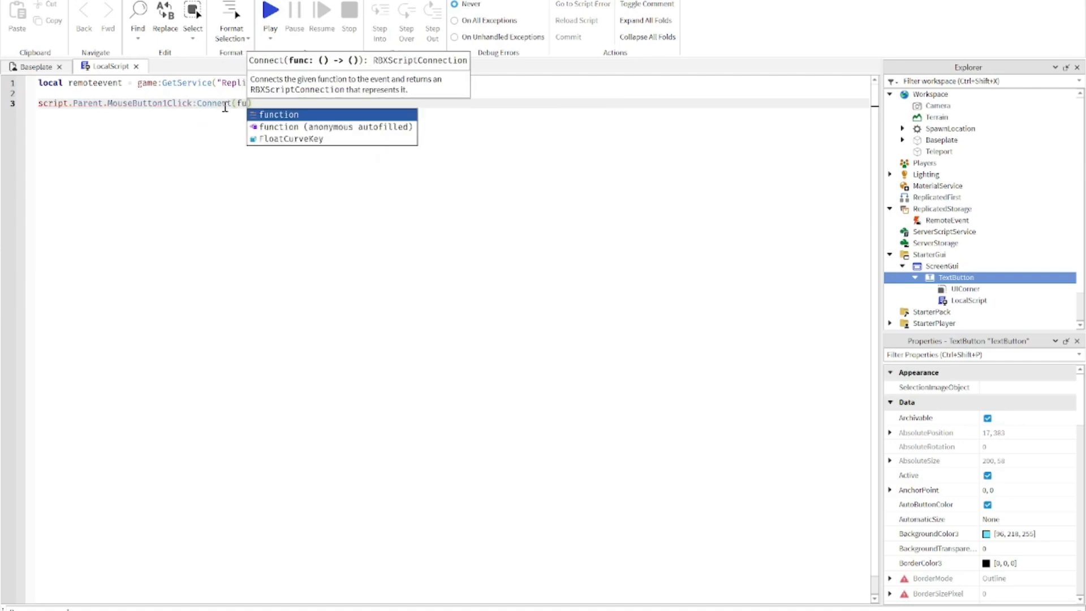
pyautogui.press('Tab')
pyautogui.write('(')
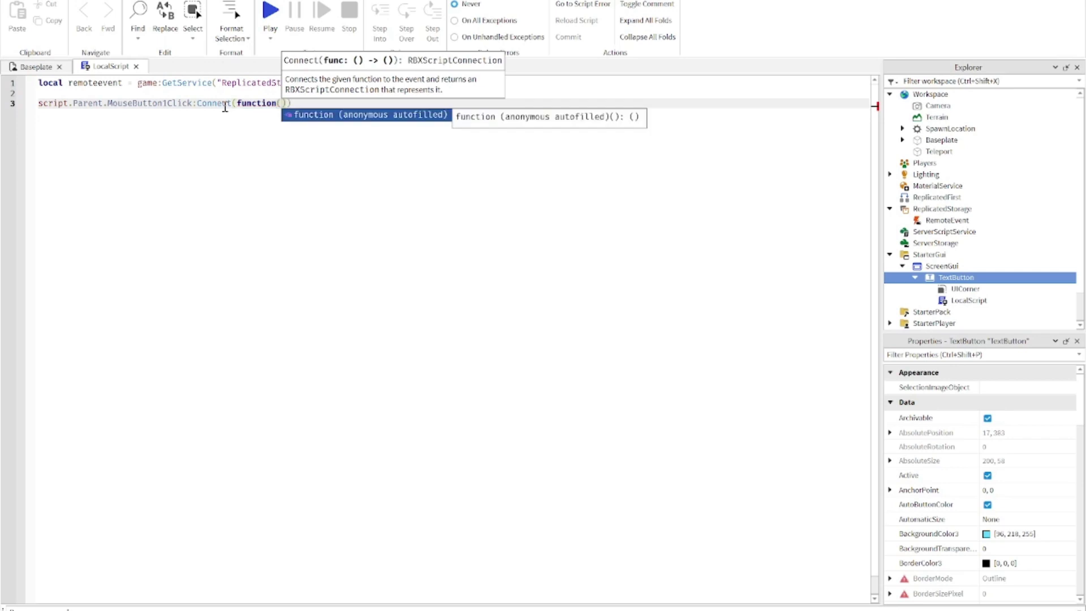
pyautogui.write(')')
pyautogui.press('BackSpace')
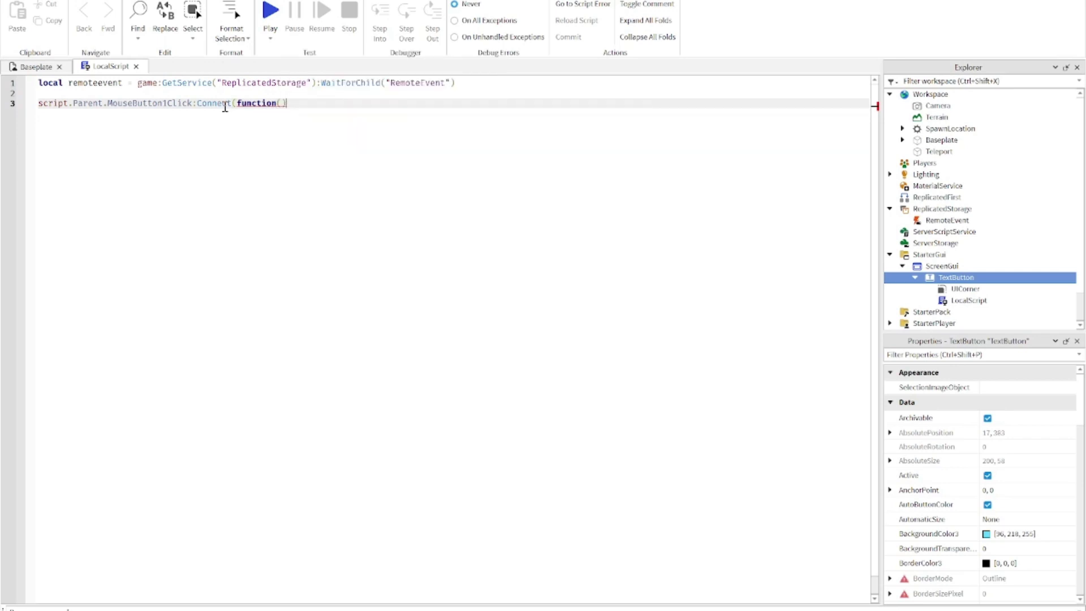
pyautogui.press('Return')
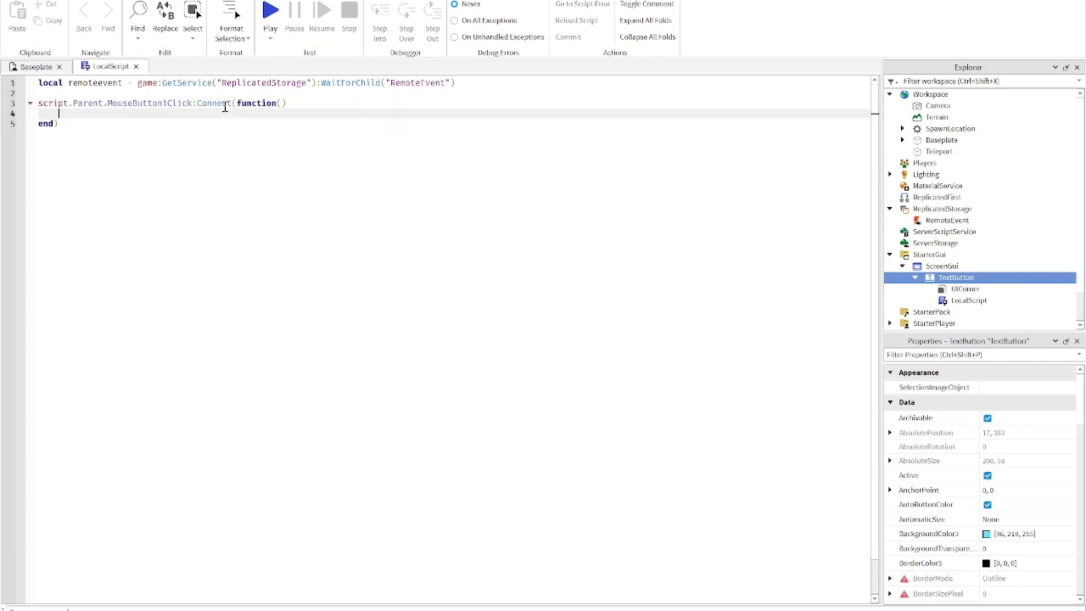
# - Call remoteevent:FireServer() inside the click function
pyautogui.write('remo')
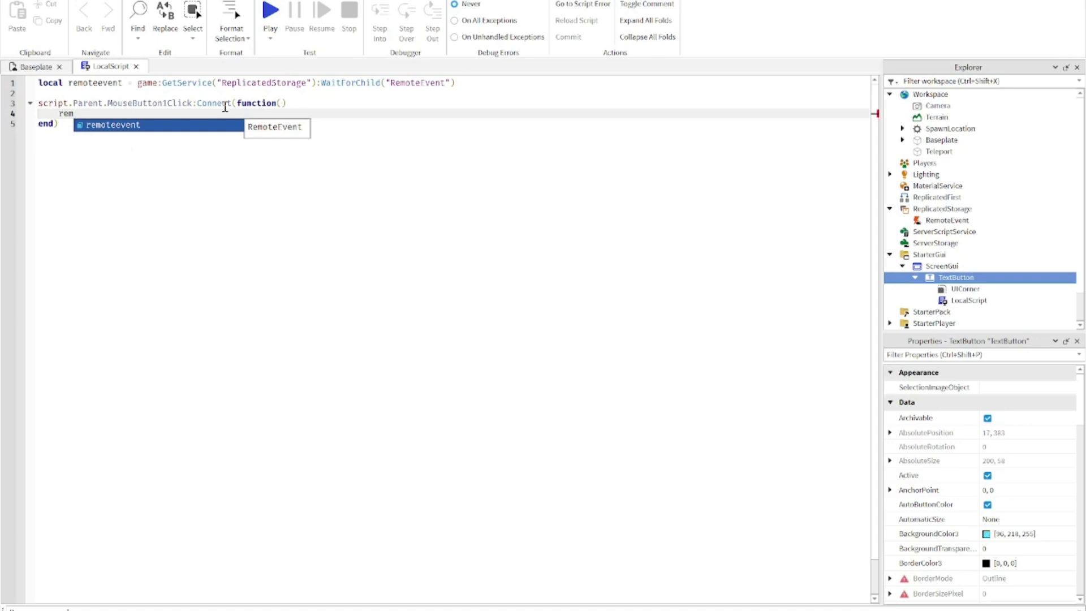
pyautogui.press('Tab')
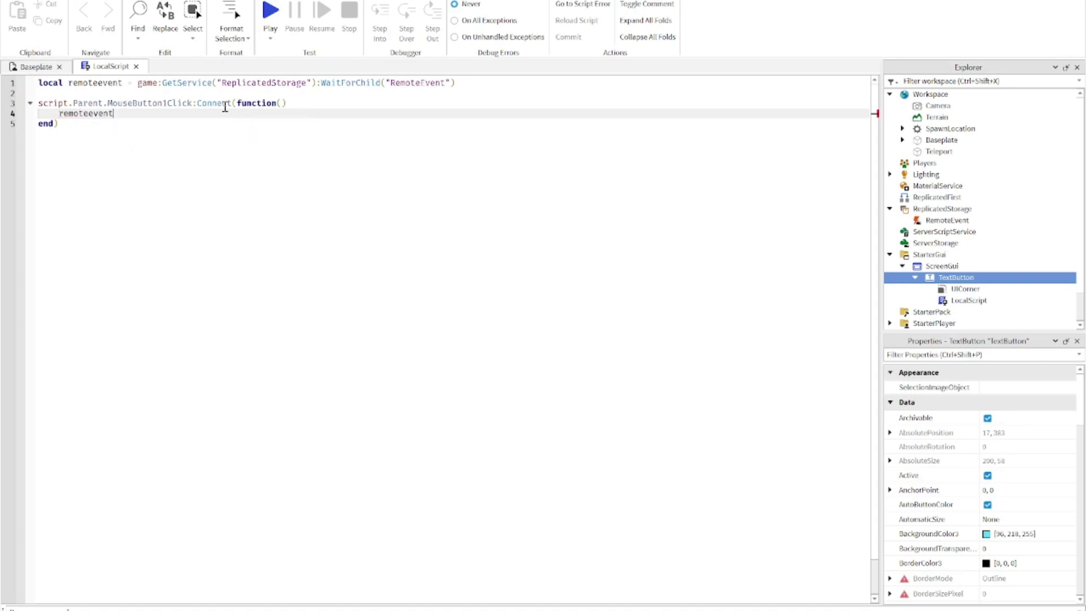
pyautogui.write(':Fire')
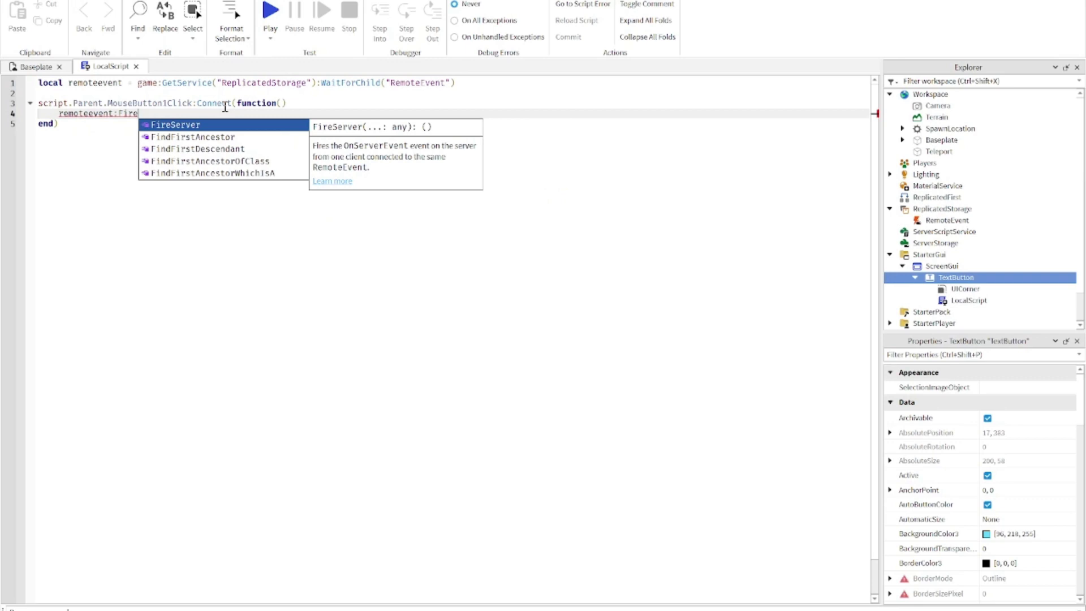
pyautogui.press('Tab')
pyautogui.write('(')
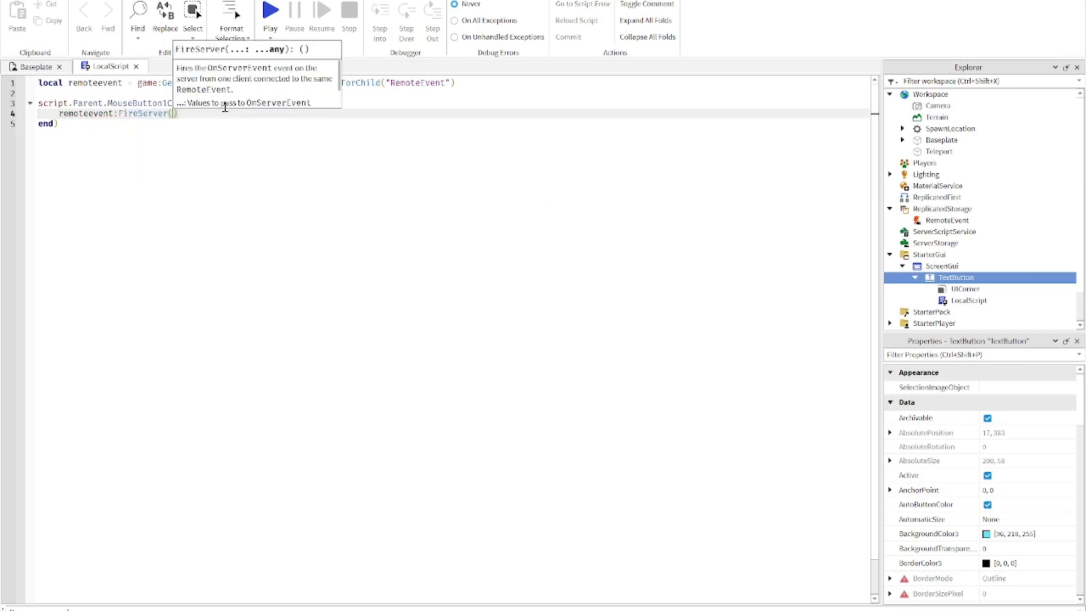
pyautogui.press('Escape')
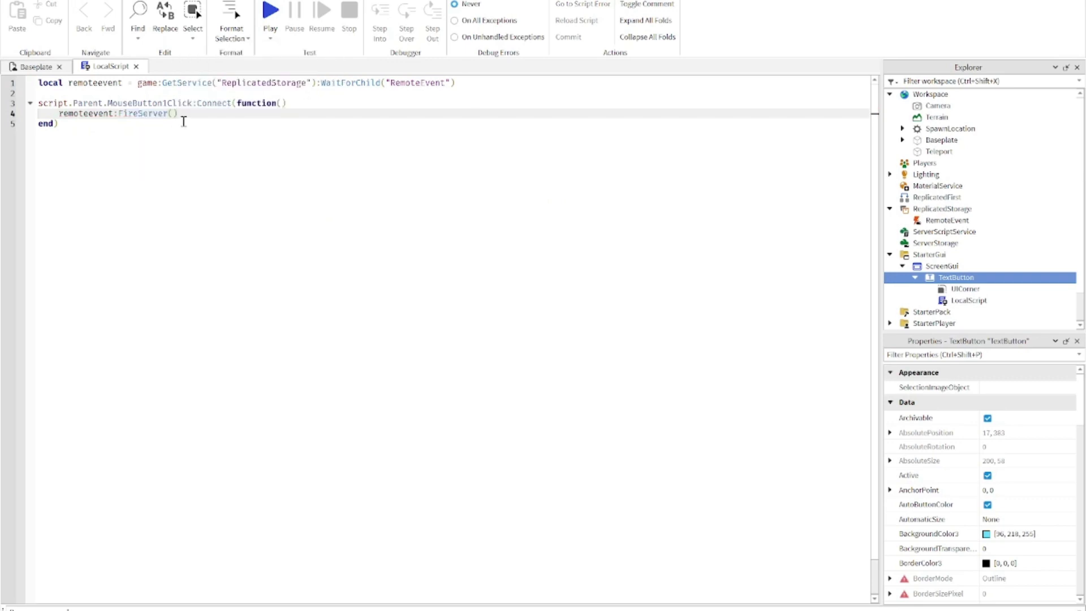
pyautogui.click(99, 125)
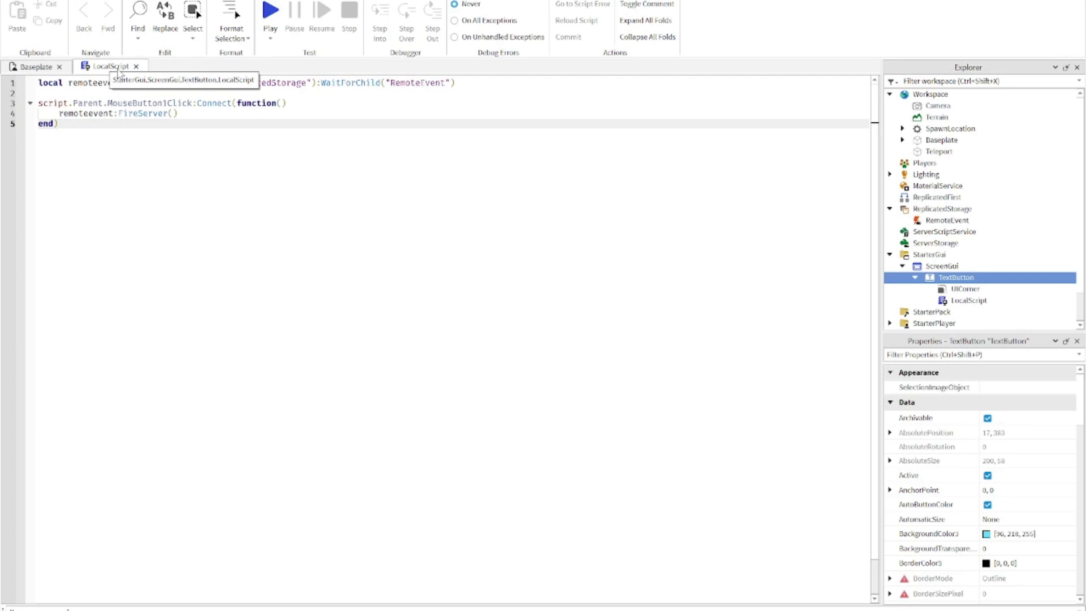
# - Close the LocalScript and add a server Script to ServerScriptService
pyautogui.click(136, 67)
pyautogui.moveTo(934, 242)
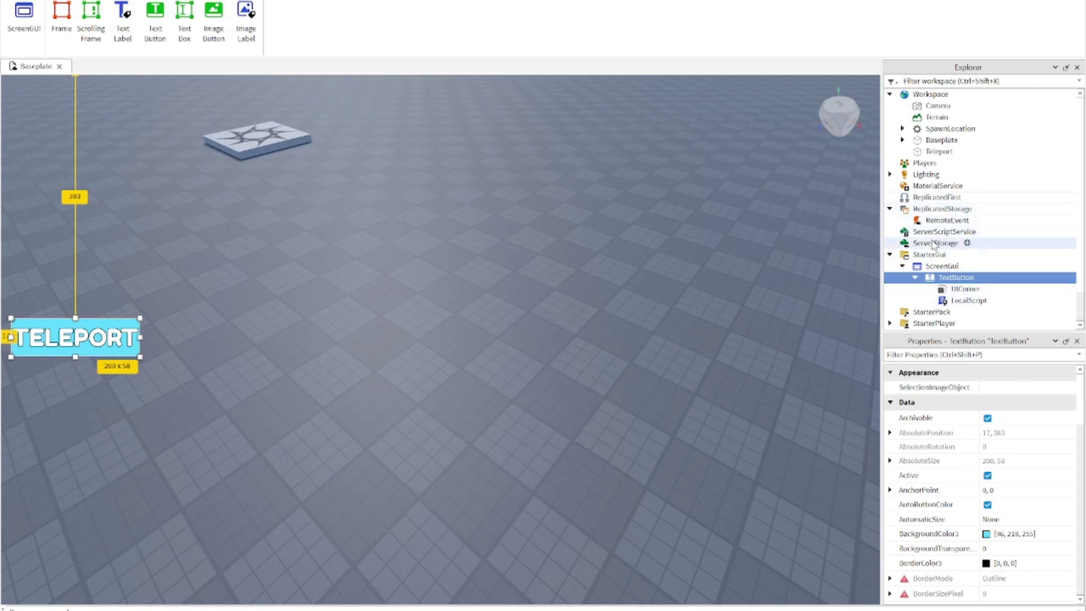
pyautogui.click(982, 232)
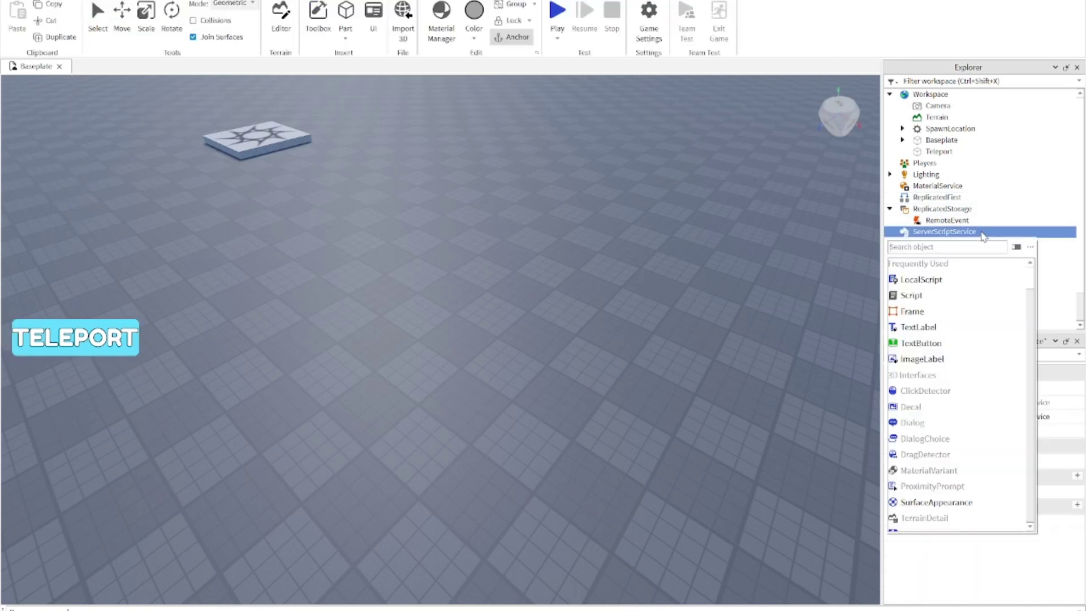
pyautogui.click(943, 295)
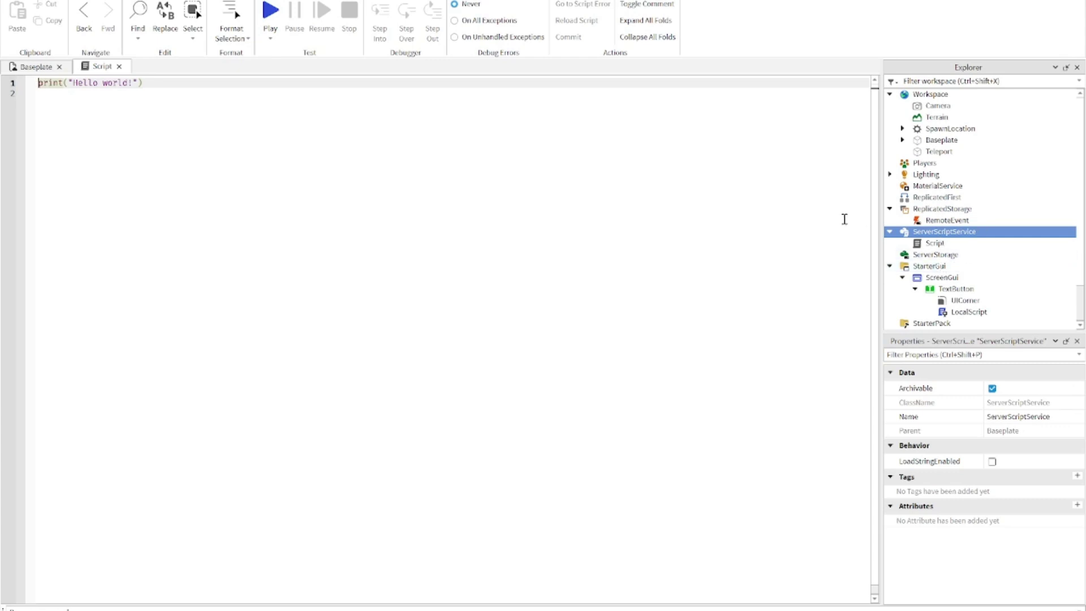
# - Replace the placeholder with local remoteevent = game:GetService("ReplicatedStorage"):WaitForChild("RemoteEvent")
pyautogui.click(249, 97)
pyautogui.press('BackSpace')
pyautogui.press('BackSpace')
pyautogui.press('BackSpace')
pyautogui.press('BackSpace')
pyautogui.press('BackSpace')
pyautogui.press('BackSpace')
pyautogui.press('BackSpace')
pyautogui.press('BackSpace')
pyautogui.press('BackSpace')
pyautogui.write('local remote')
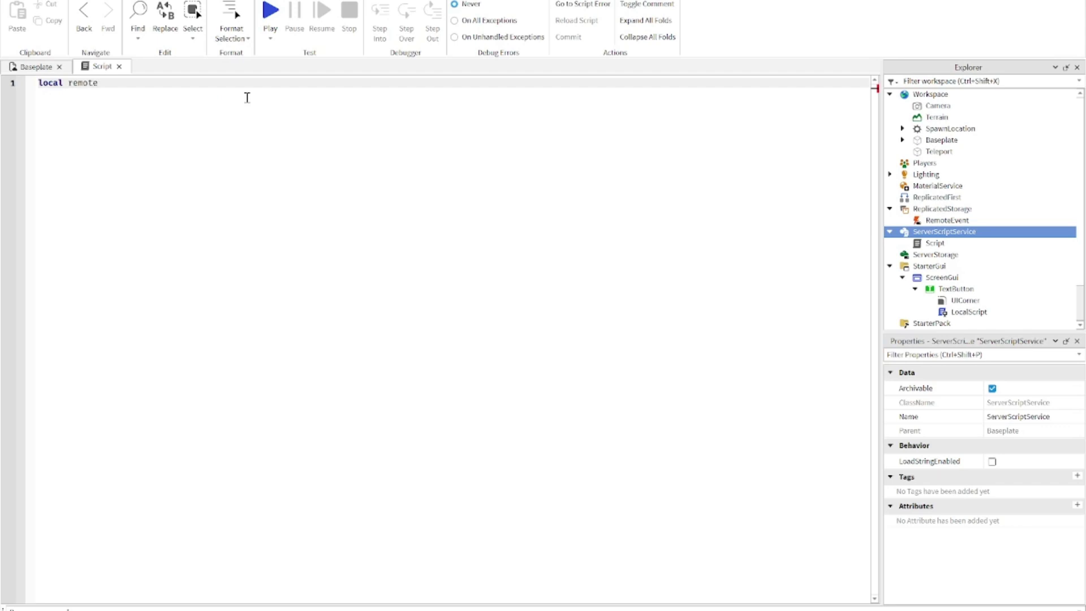
pyautogui.write('event')
pyautogui.write(' = ga')
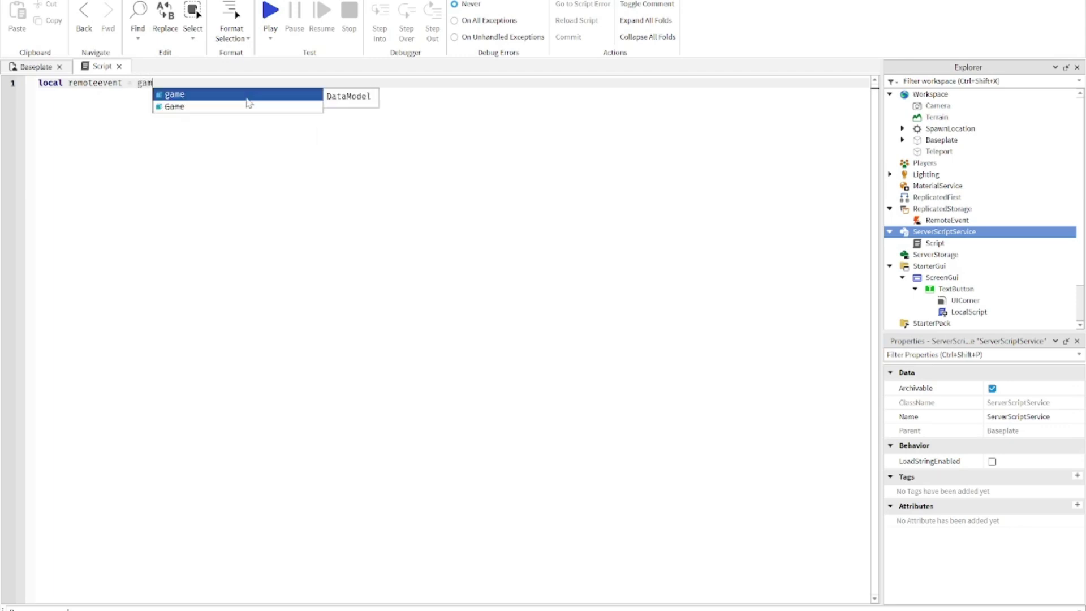
pyautogui.write('me:')
pyautogui.press('Tab')
pyautogui.write('(')
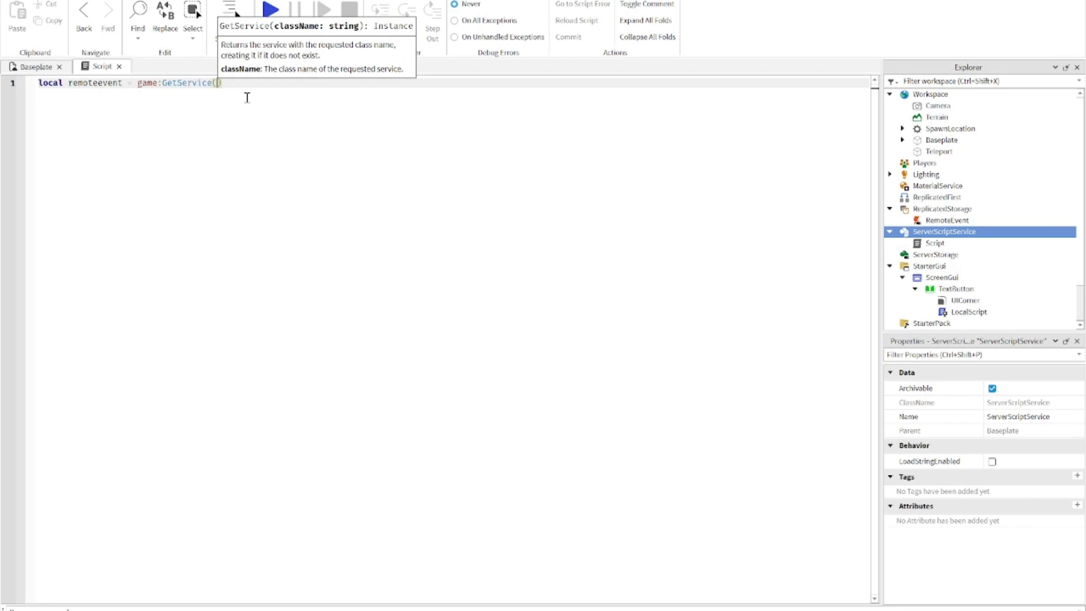
pyautogui.write('"Rep')
pyautogui.press('Tab')
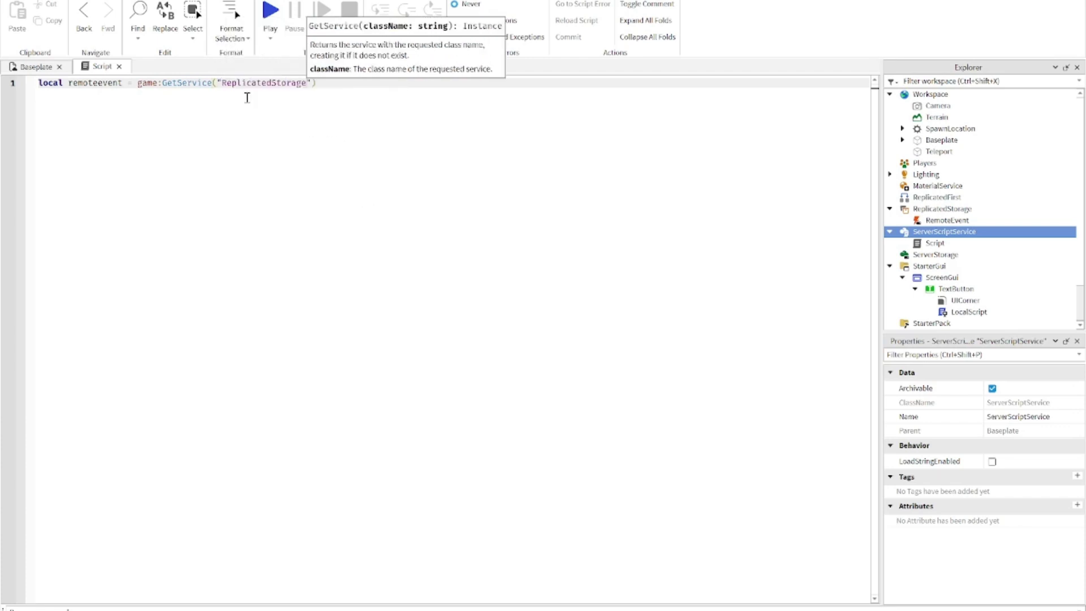
pyautogui.click(331, 82)
pyautogui.write(':')
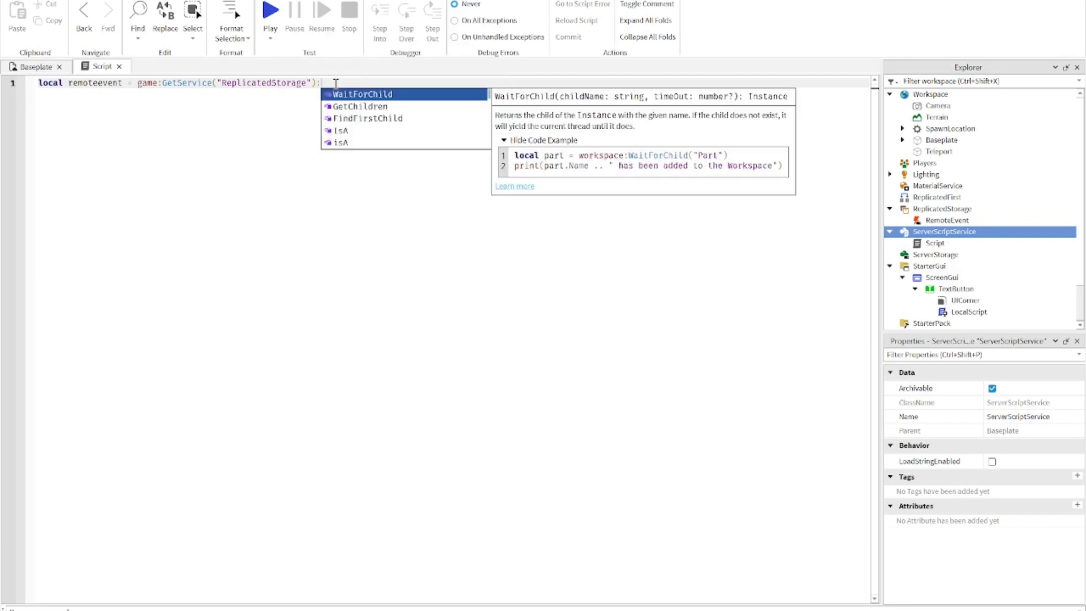
pyautogui.press('Tab')
pyautogui.write('("Re')
pyautogui.press('Tab')
pyautogui.click(468, 88)
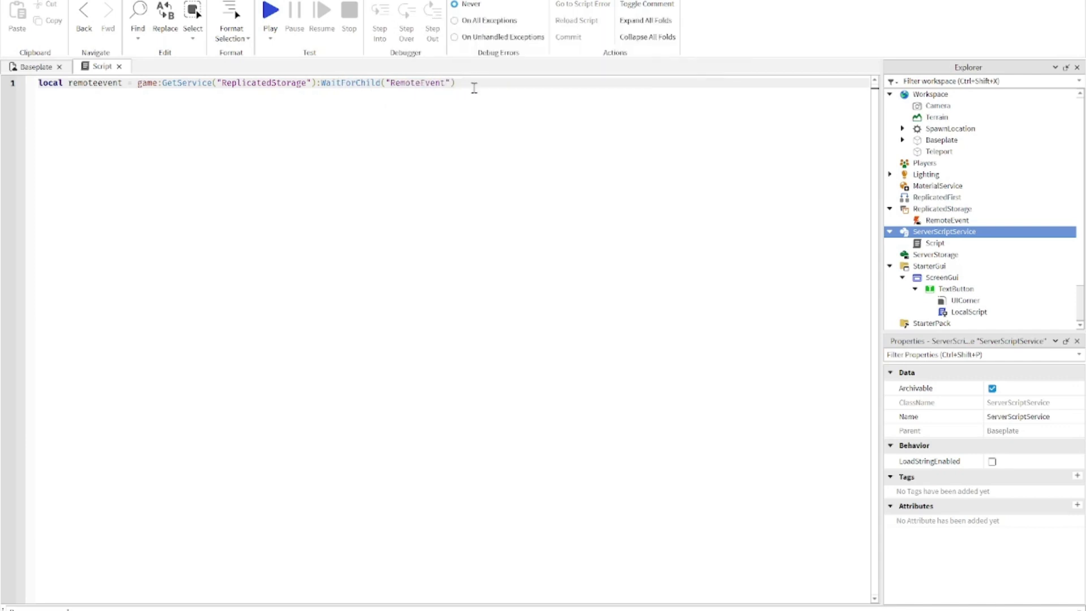
pyautogui.press('Return')
# - Add a second local fetching the Teleport part via workspace:WaitForChild("Teleport")
pyautogui.write('lo')
pyautogui.press('Tab')
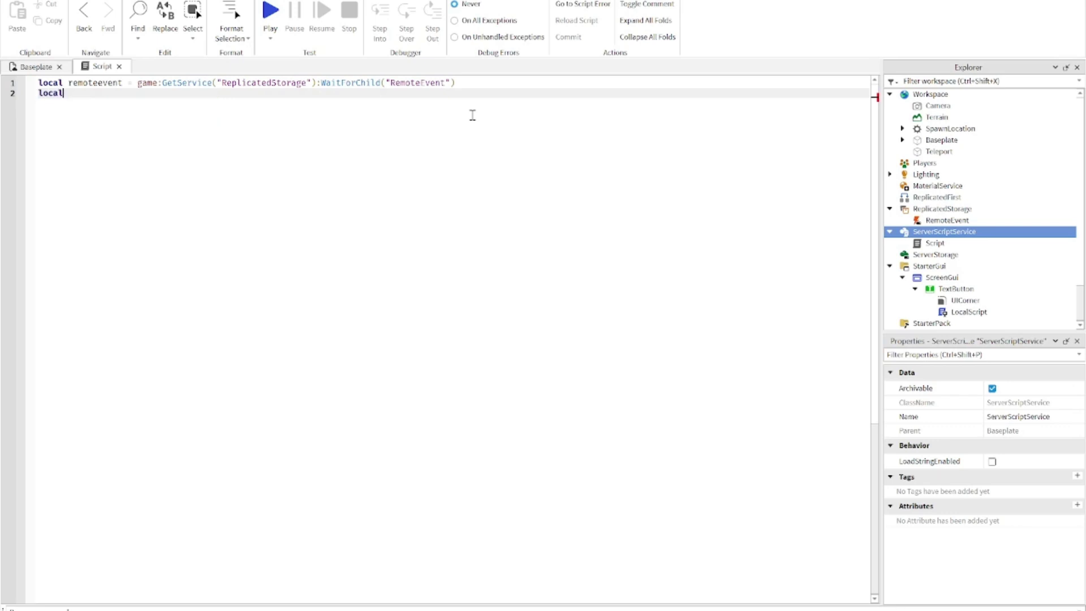
pyautogui.write(' teleport')
pyautogui.write('part')
pyautogui.write(' = wor')
pyautogui.write('ld')
pyautogui.press('BackSpace')
pyautogui.press('BackSpace')
pyautogui.press('BackSpace')
pyautogui.write('orkspac')
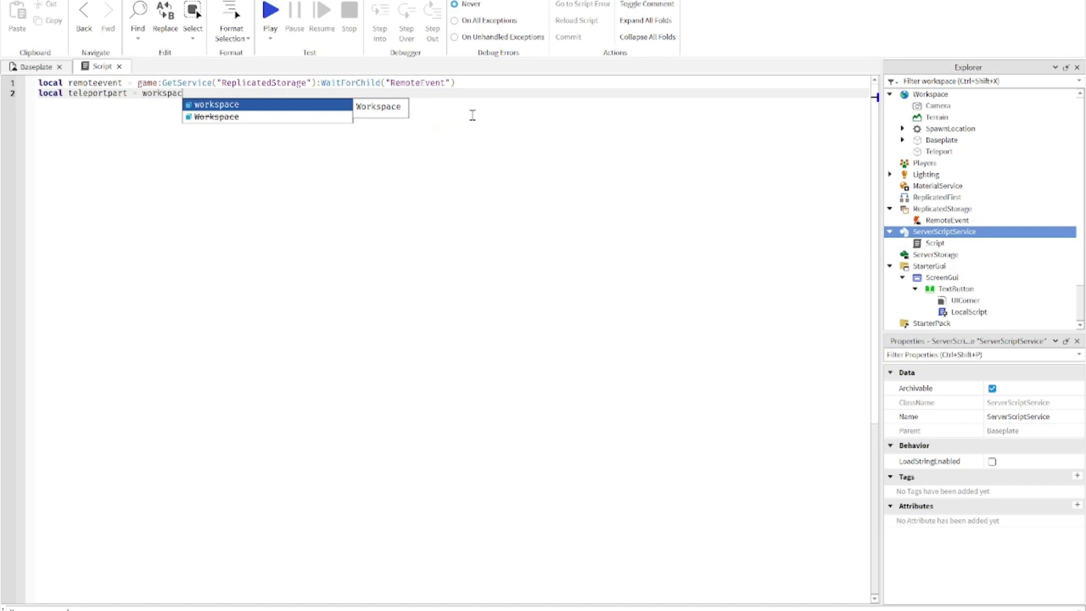
pyautogui.write('e')
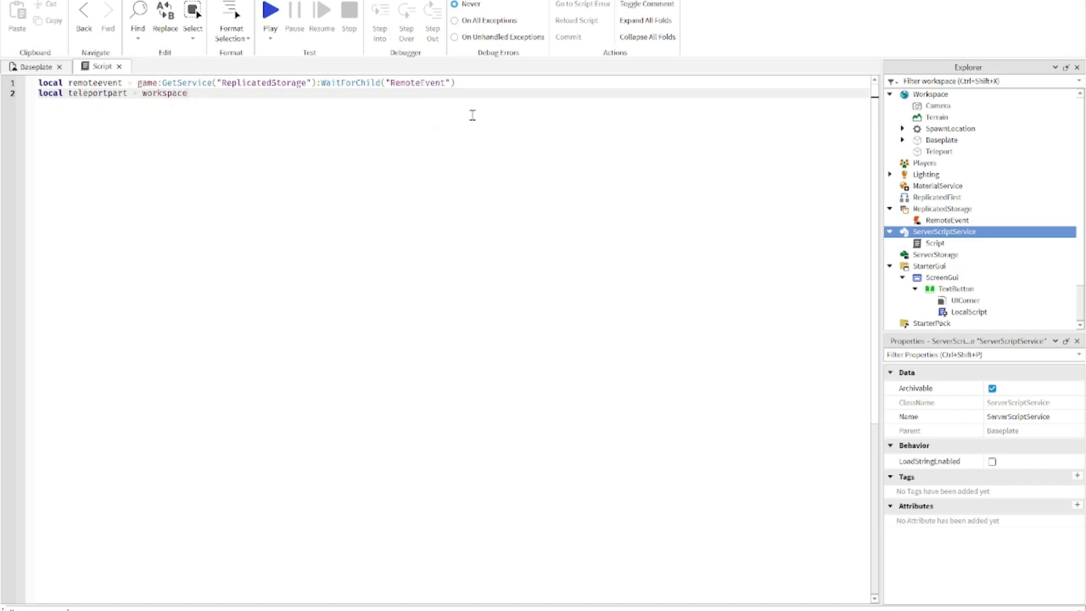
pyautogui.write(':WaitFo')
pyautogui.press('Tab')
pyautogui.write('(')
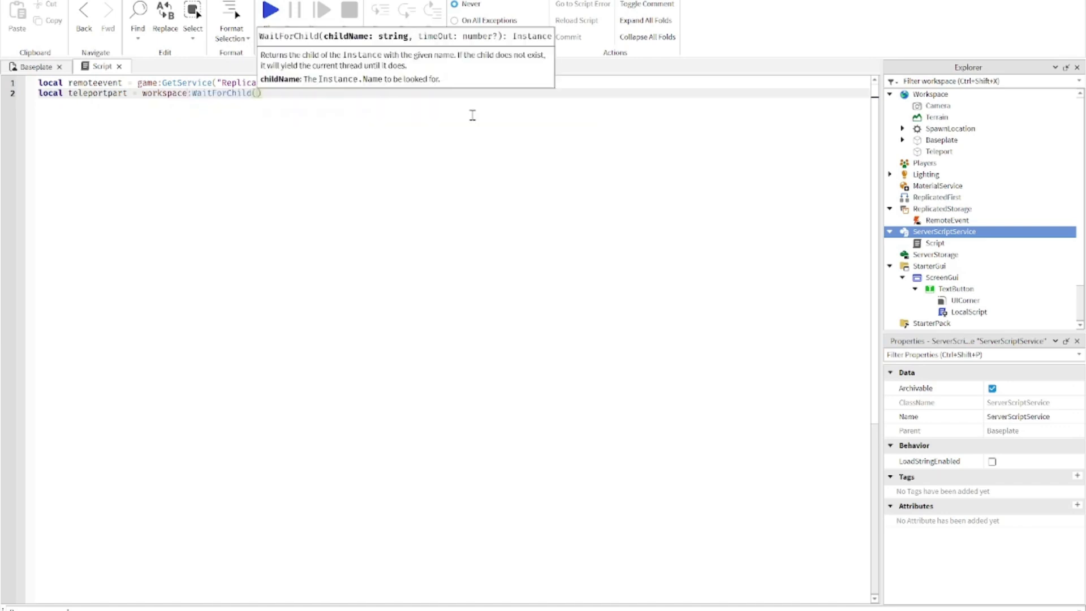
pyautogui.write('"Te')
pyautogui.press('Down')
pyautogui.press('Tab')
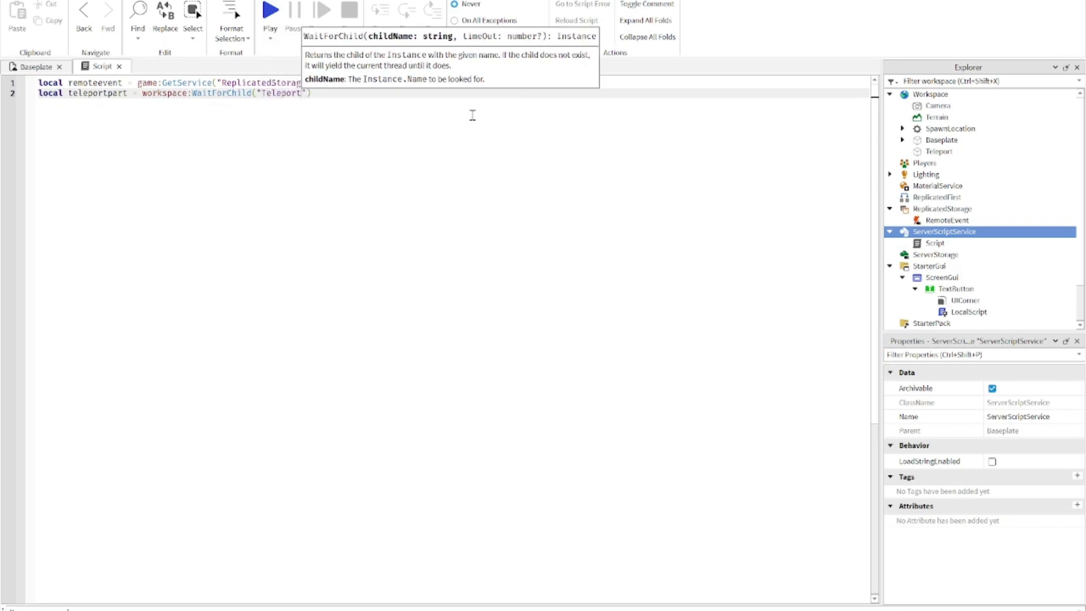
pyautogui.click(422, 96)
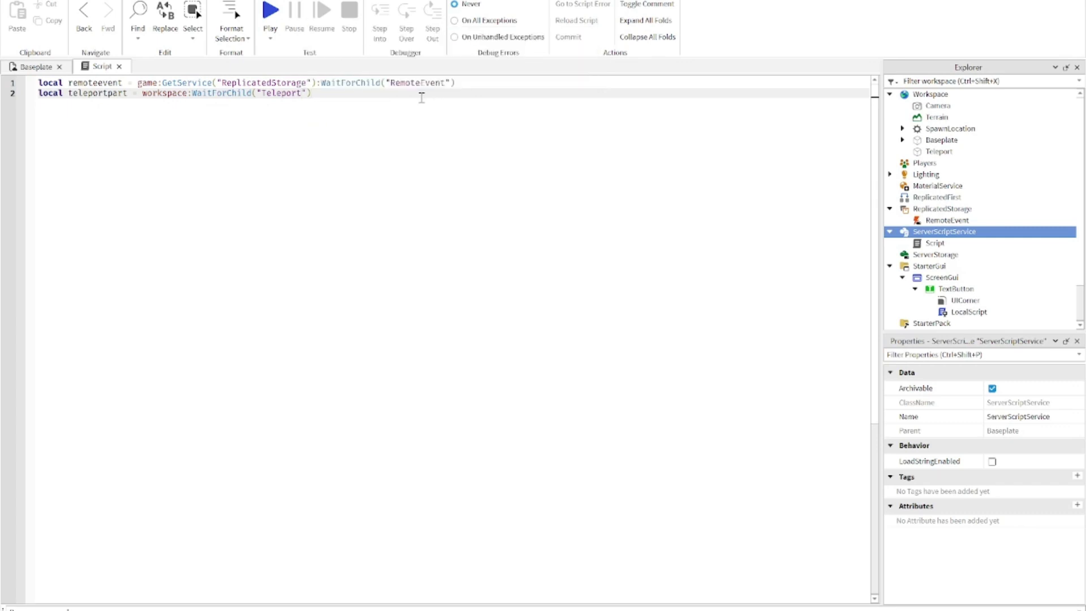
# - On a new line, write remoteevent.OnServerEvent:Connect using autocomplete
pyautogui.press('Return')
pyautogui.press('Return')
pyautogui.write('remo')
pyautogui.press('Tab')
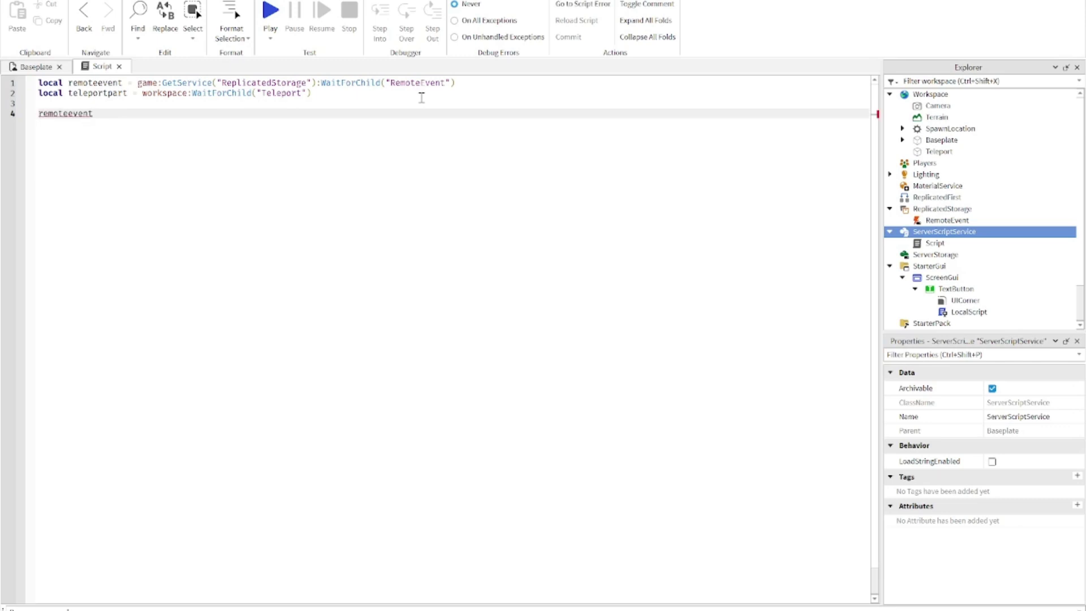
pyautogui.write('.O')
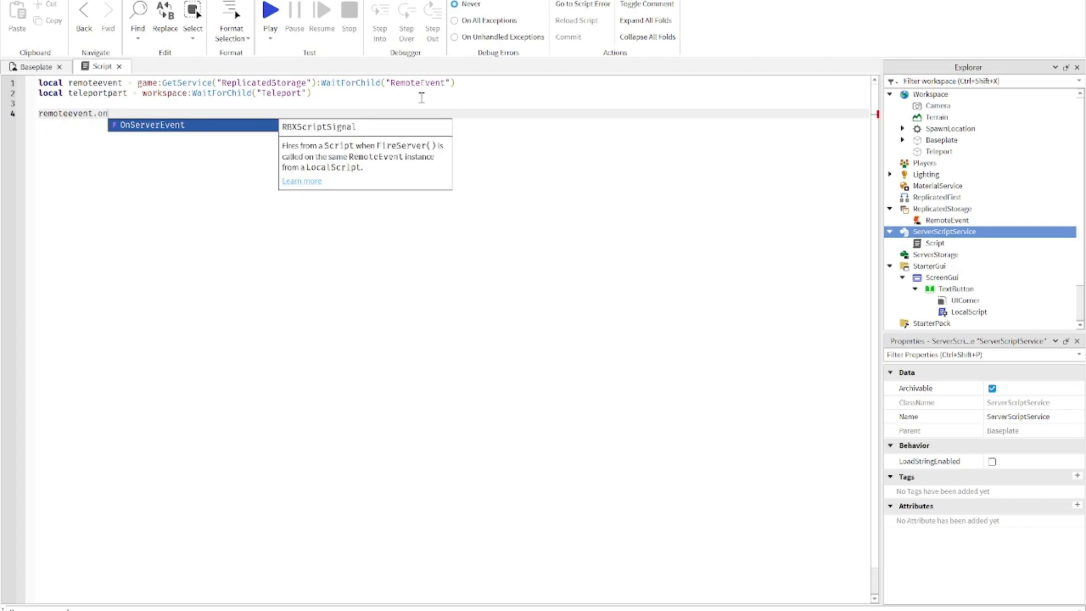
pyautogui.press('Tab')
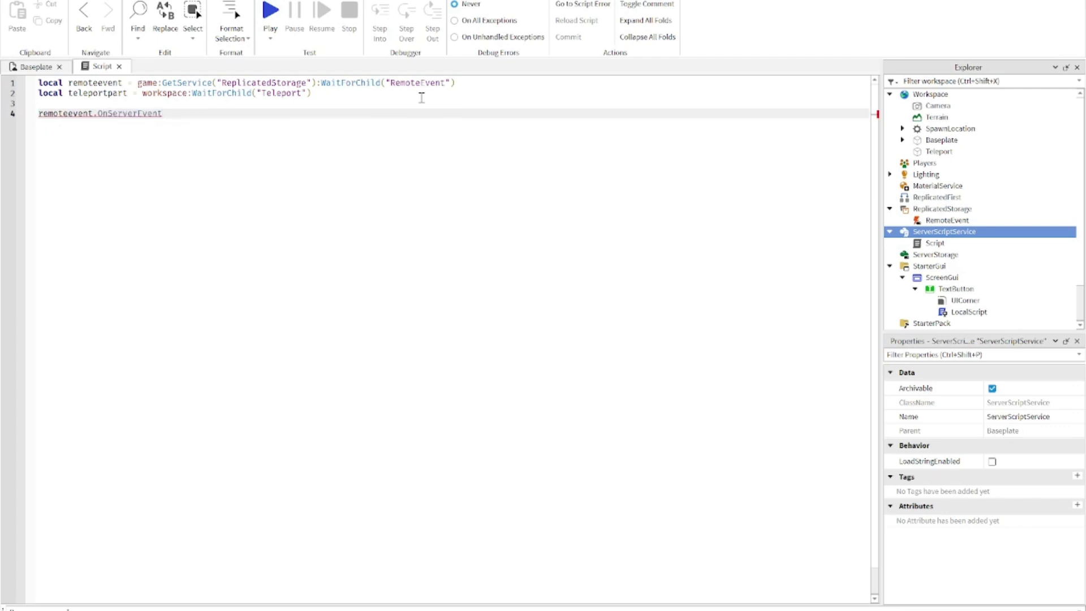
pyautogui.write(':C')
pyautogui.press('Tab')
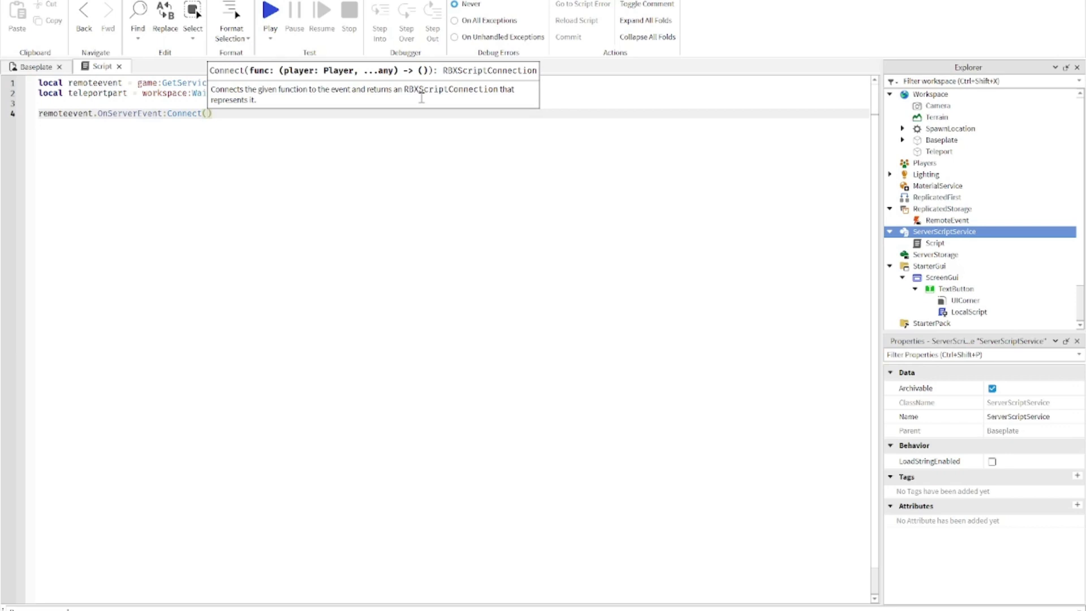
# - Pass Connect a function taking player, leaving an empty body closed by end)
pyautogui.write('fun')
pyautogui.press('Tab')
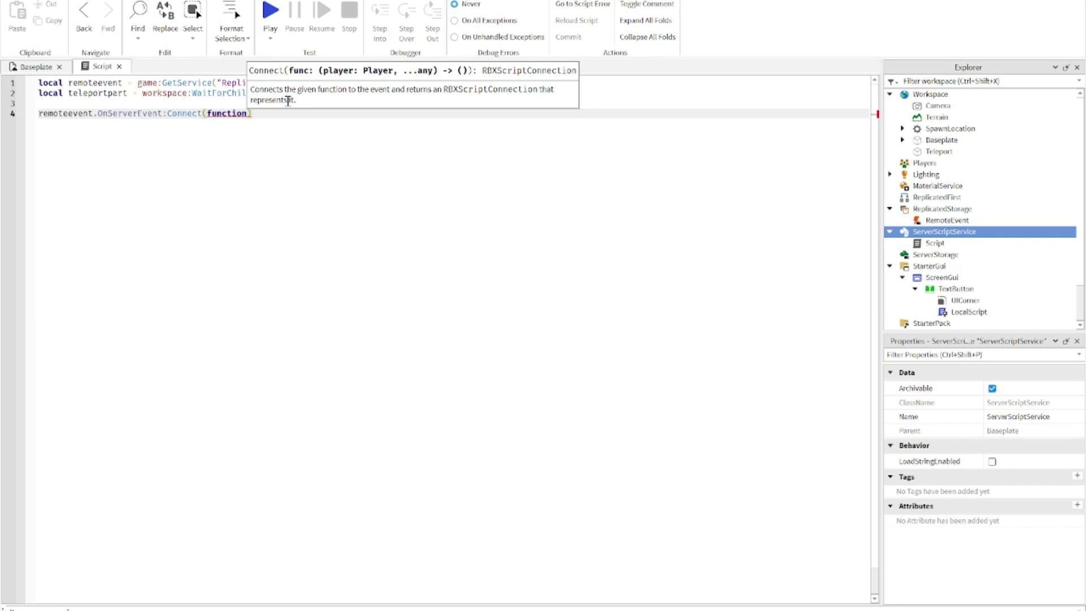
pyautogui.write('(')
pyautogui.press('Escape')
pyautogui.click(254, 114)
pyautogui.write('player')
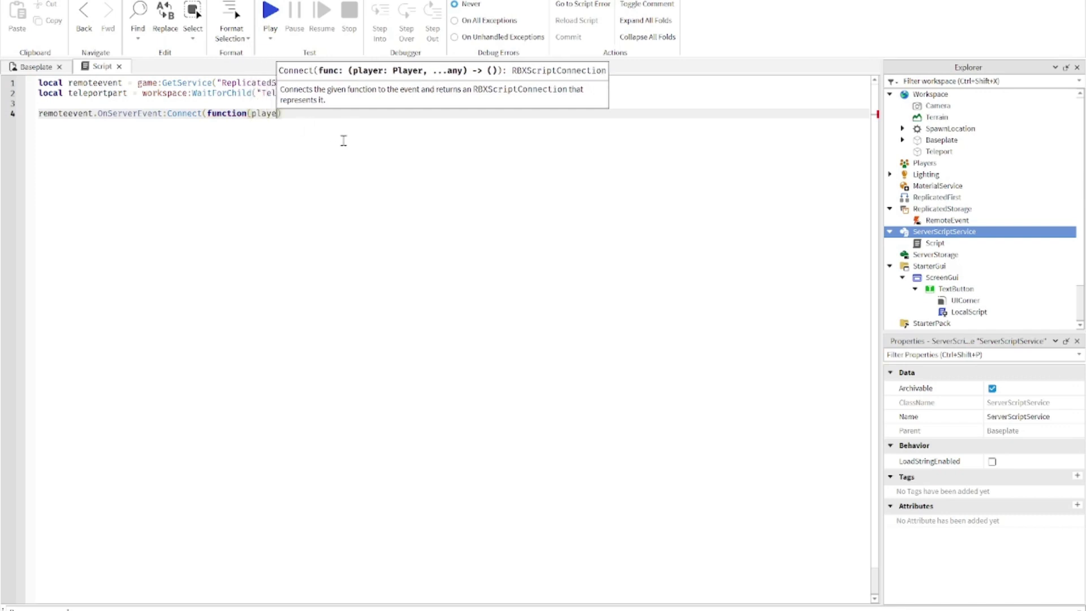
pyautogui.press('Return')
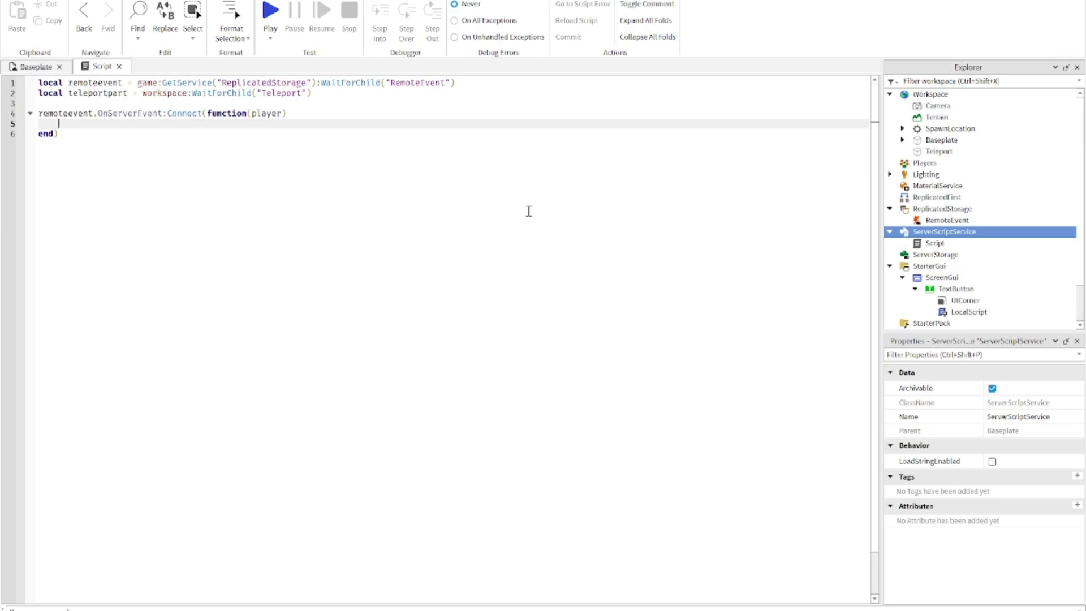
# - Start line 5 as local humanoidrootpart = player.Character:WaitForChild(
pyautogui.write('local humanoid')
pyautogui.write('roo')
pyautogui.write('tpart = pla')
pyautogui.press('Tab')
pyautogui.write('.C')
pyautogui.press('Tab')
pyautogui.write(':')
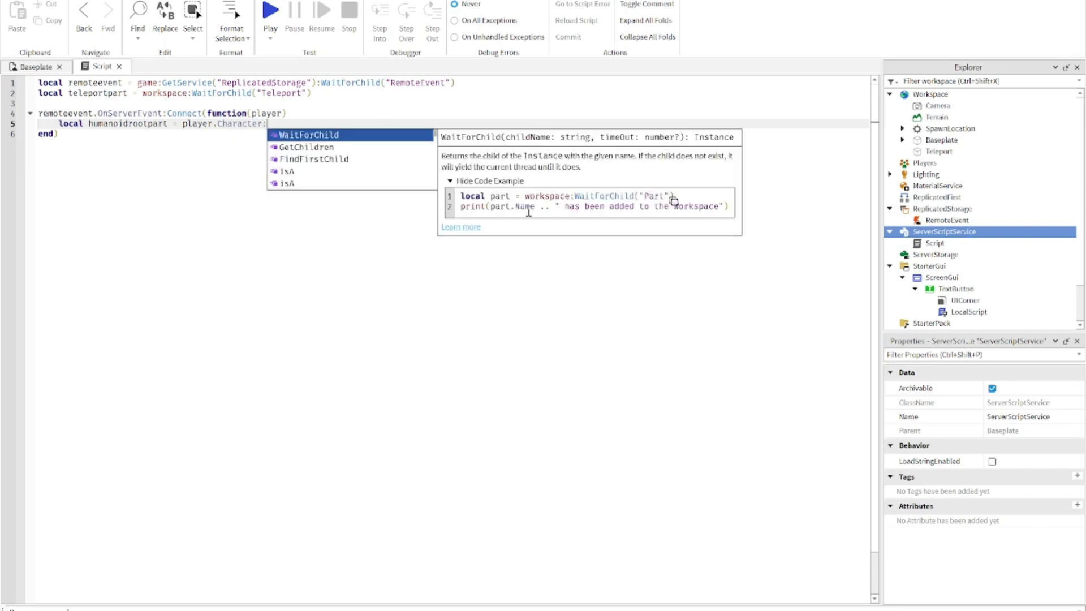
pyautogui.write('Wait')
pyautogui.press('Tab')
# - Enter the part name "HumanoidRootPart", correcting its capitalisation
pyautogui.write('"Hum')
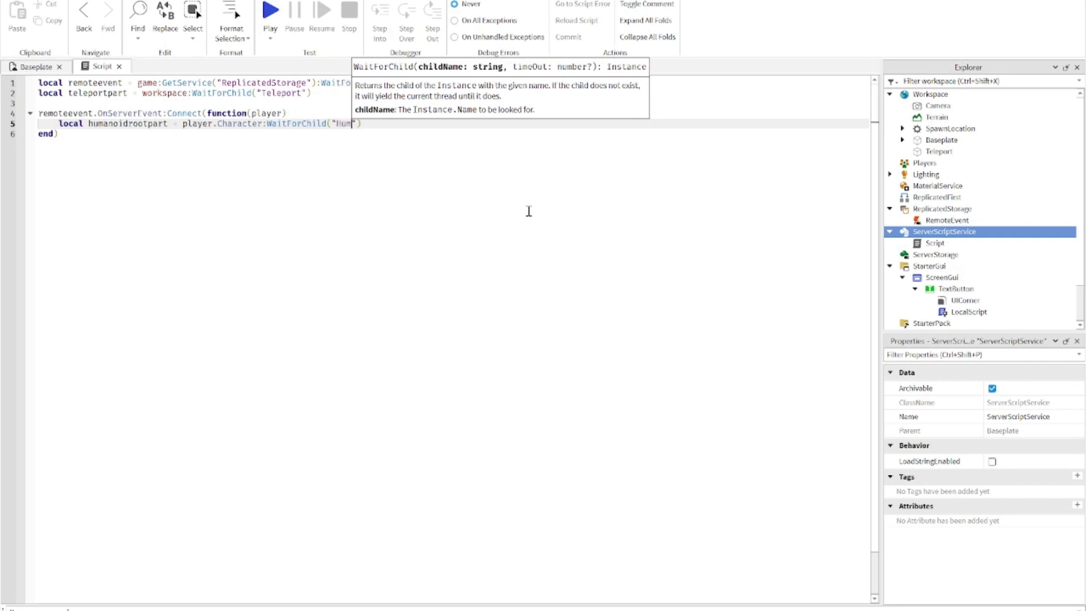
pyautogui.write('anoidrootp')
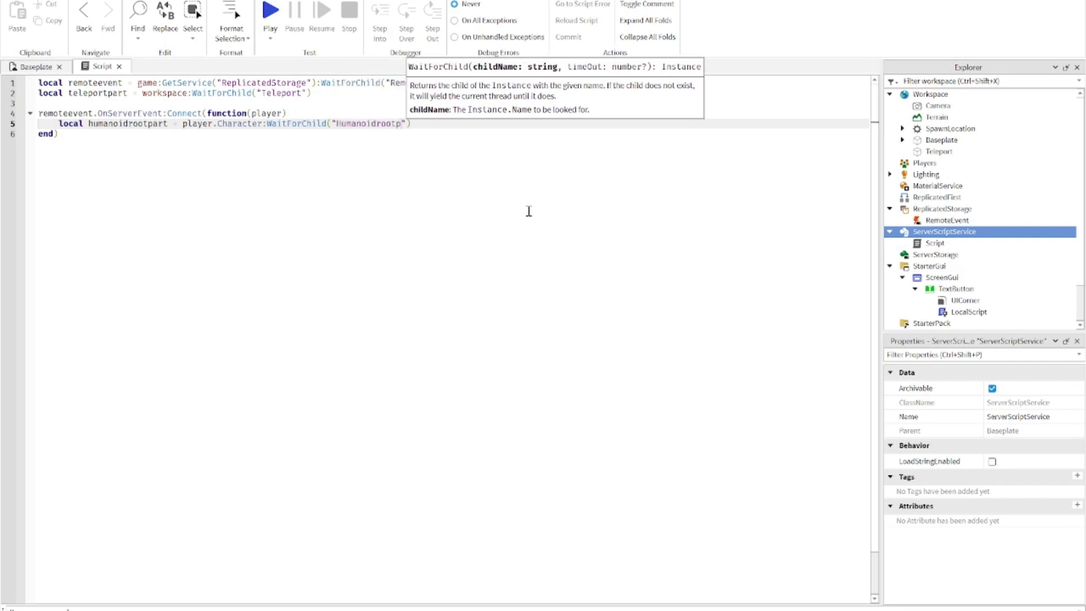
pyautogui.write('art')
pyautogui.press('BackSpace')
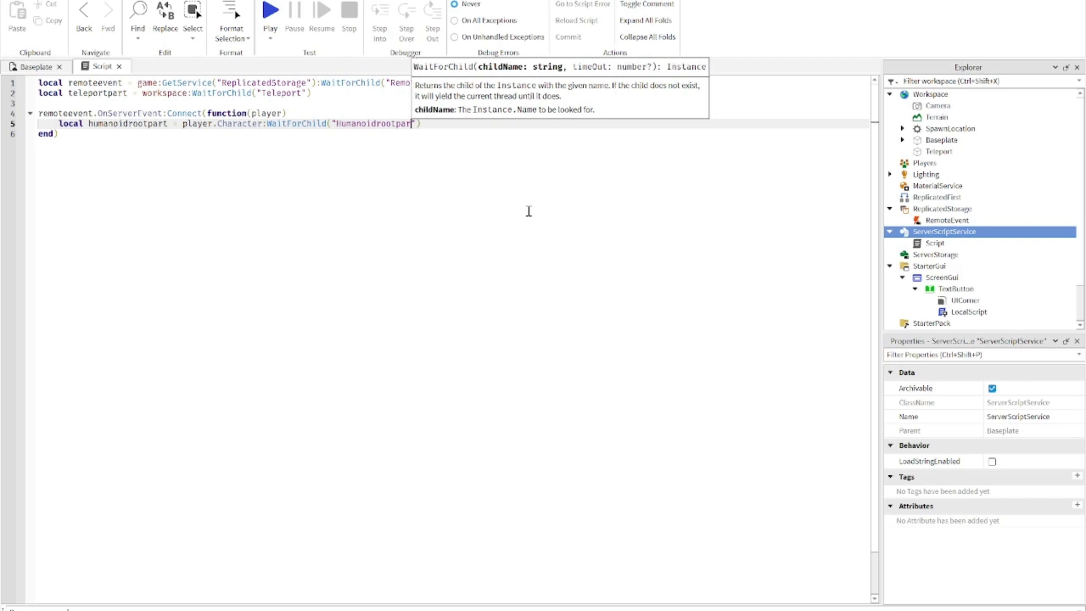
pyautogui.press('BackSpace')
pyautogui.press('BackSpace')
pyautogui.press('BackSpace')
pyautogui.write('Part')
pyautogui.click(402, 124)
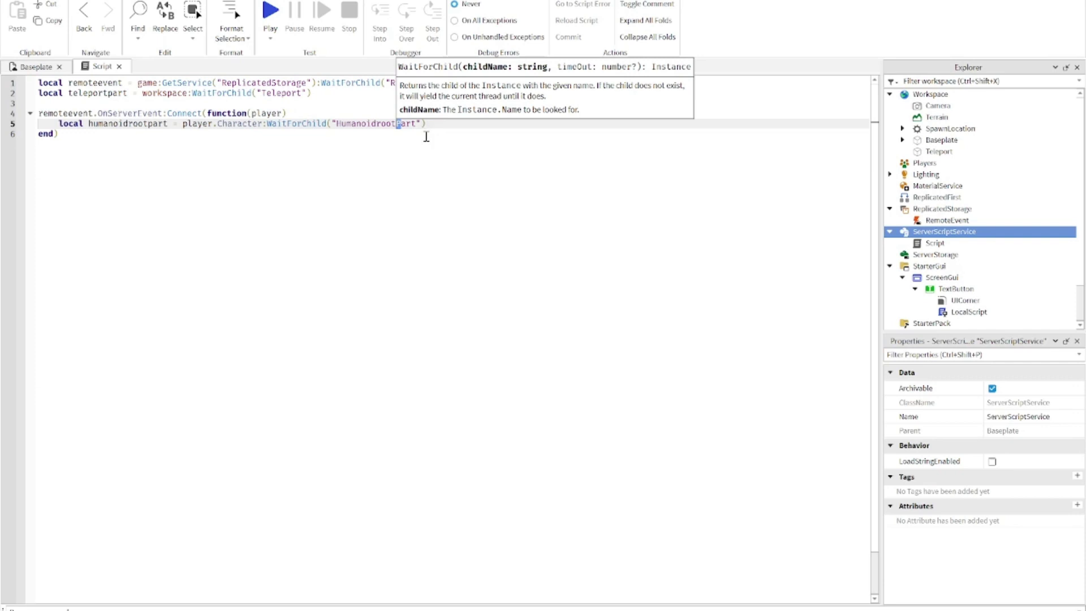
pyautogui.click(384, 151)
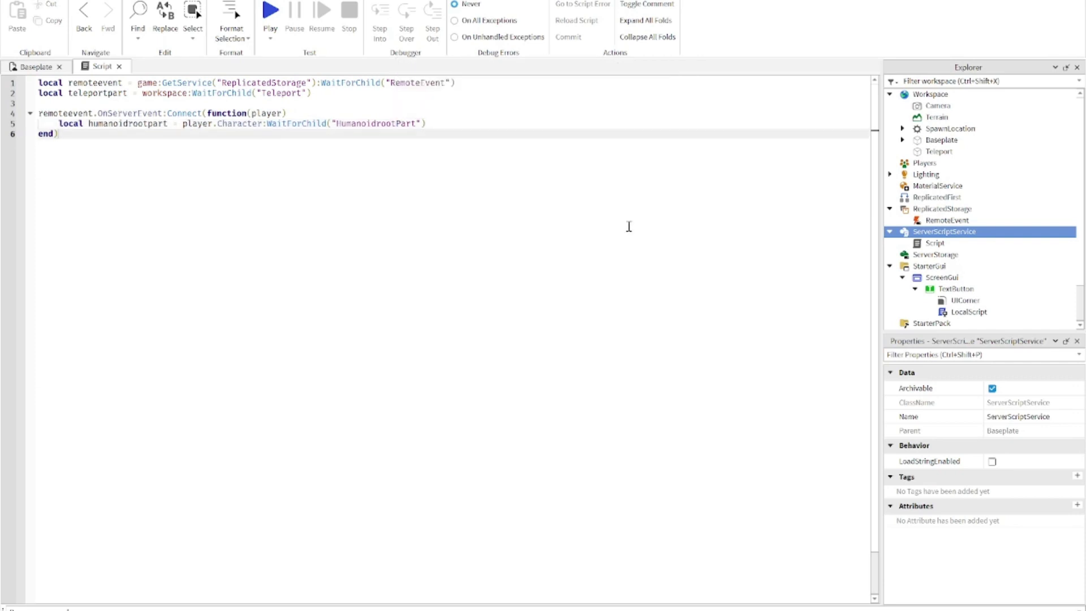
pyautogui.click(379, 127)
pyautogui.press('BackSpace')
pyautogui.write('R')
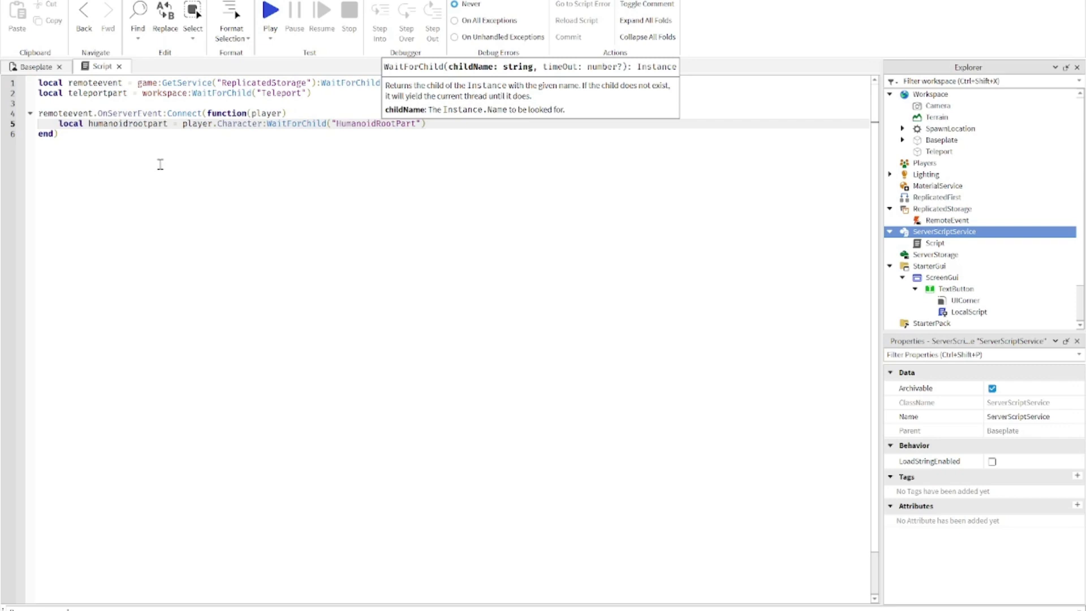
pyautogui.press('End')
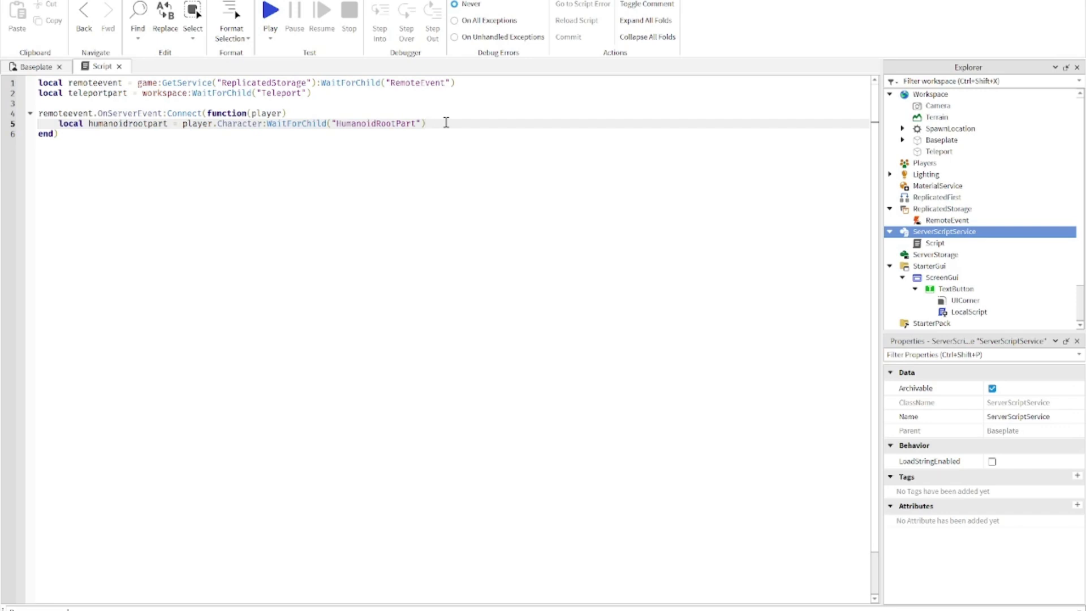
# - Begin line 6 with humanoidrootpart.CFrame, fixing the mistyped CFrame
pyautogui.press('Return')
pyautogui.write('hu')
pyautogui.press('Tab')
pyautogui.write('.cf')
pyautogui.write('CFrame')
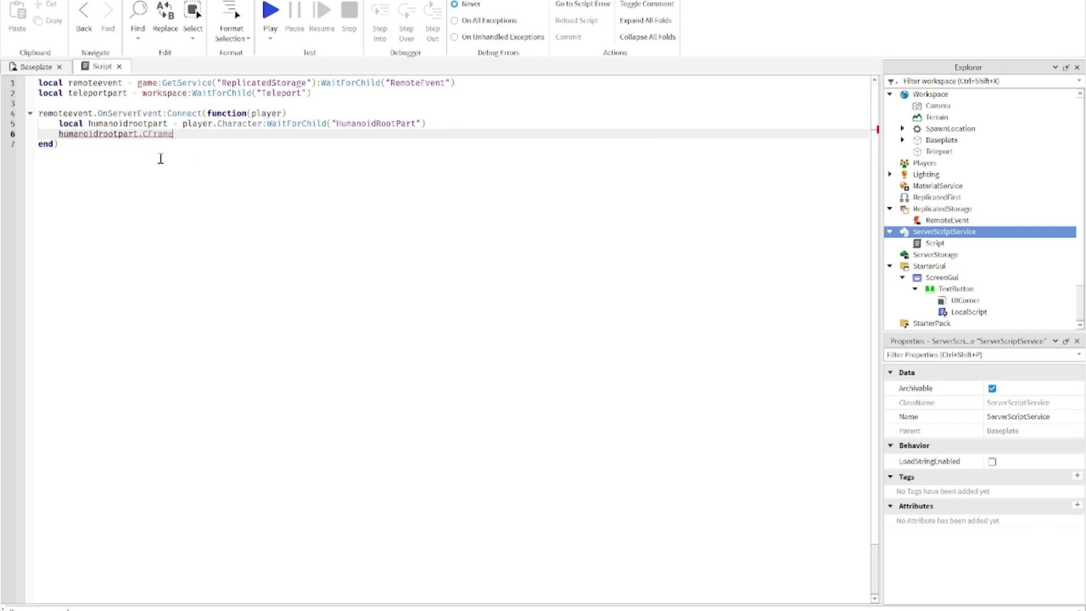
pyautogui.moveTo(59, 133); pyautogui.dragTo(137, 133)
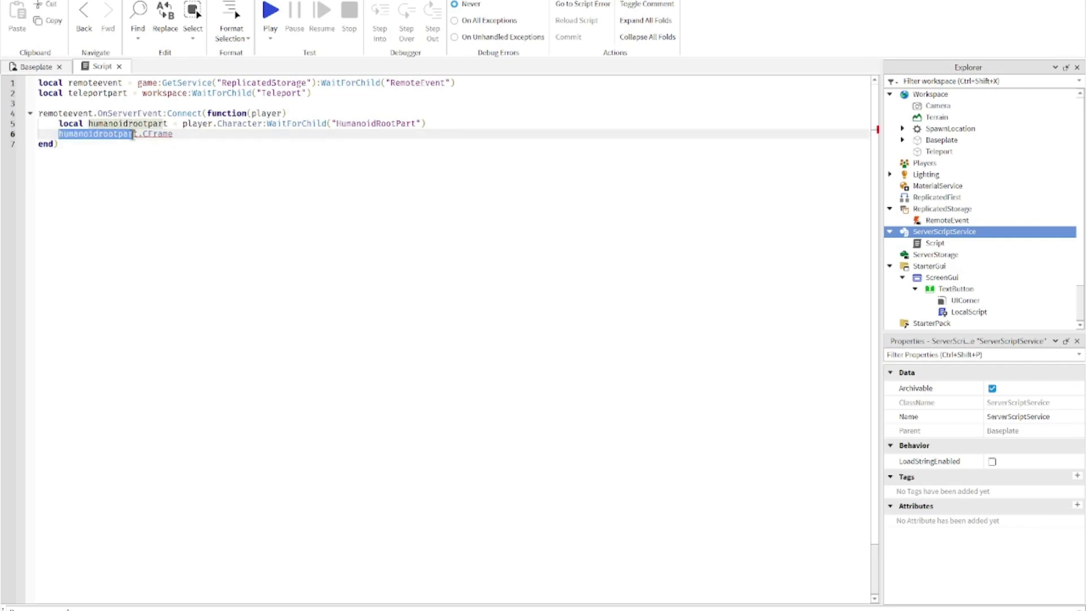
pyautogui.click(166, 174)
pyautogui.moveTo(336, 124); pyautogui.dragTo(400, 133)
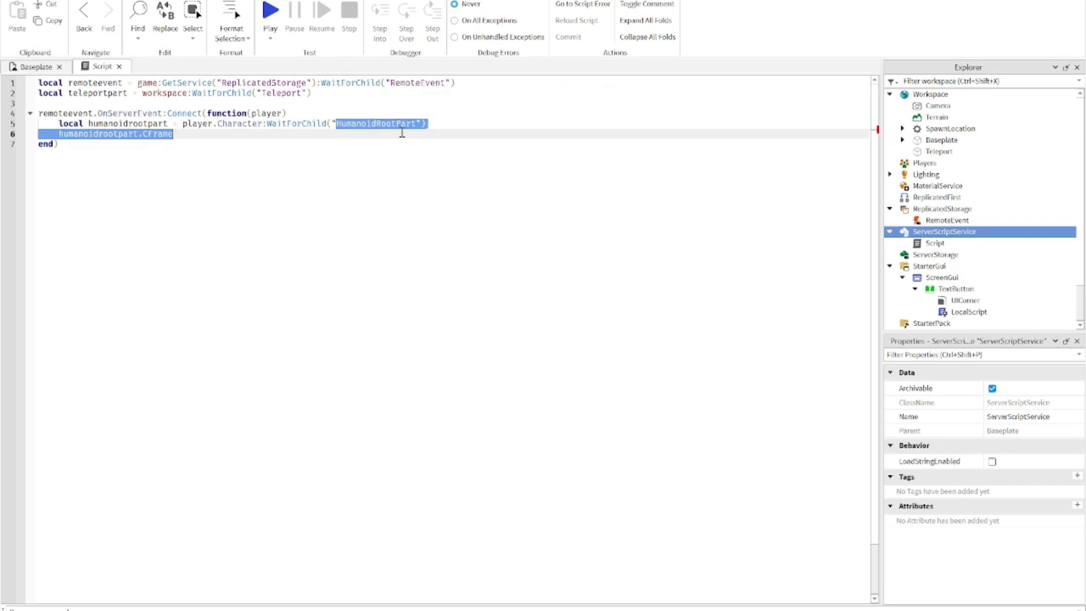
pyautogui.click(202, 170)
pyautogui.click(205, 134)
# - Assign it teleportpart.CFrame + Vector3.new(0,4,0)
pyautogui.write('= telep')
pyautogui.press('Tab')
pyautogui.write('.C')
pyautogui.press('Tab')
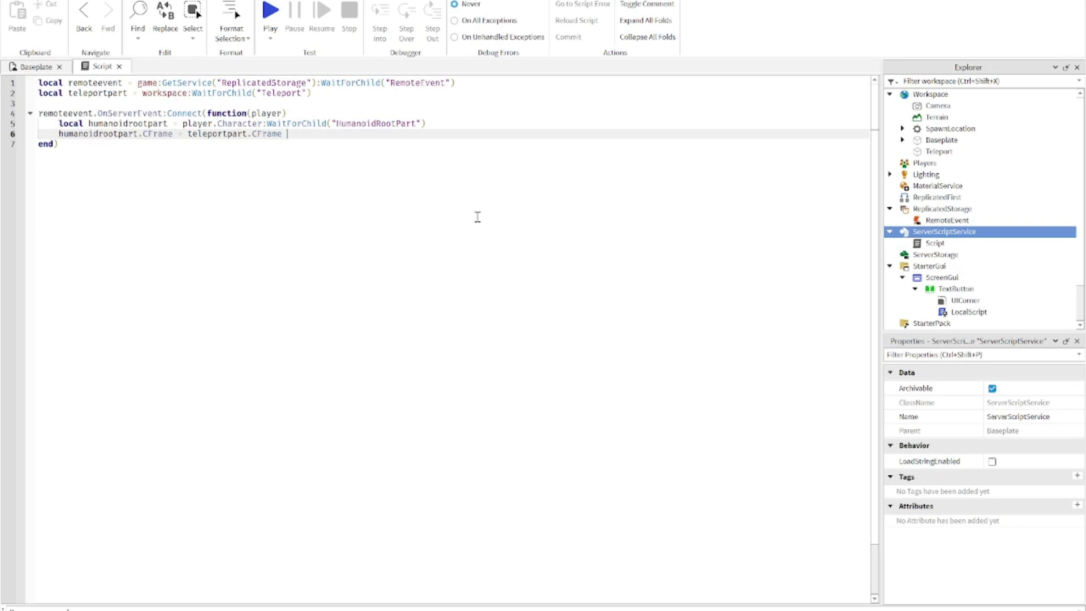
pyautogui.write('+ Ve')
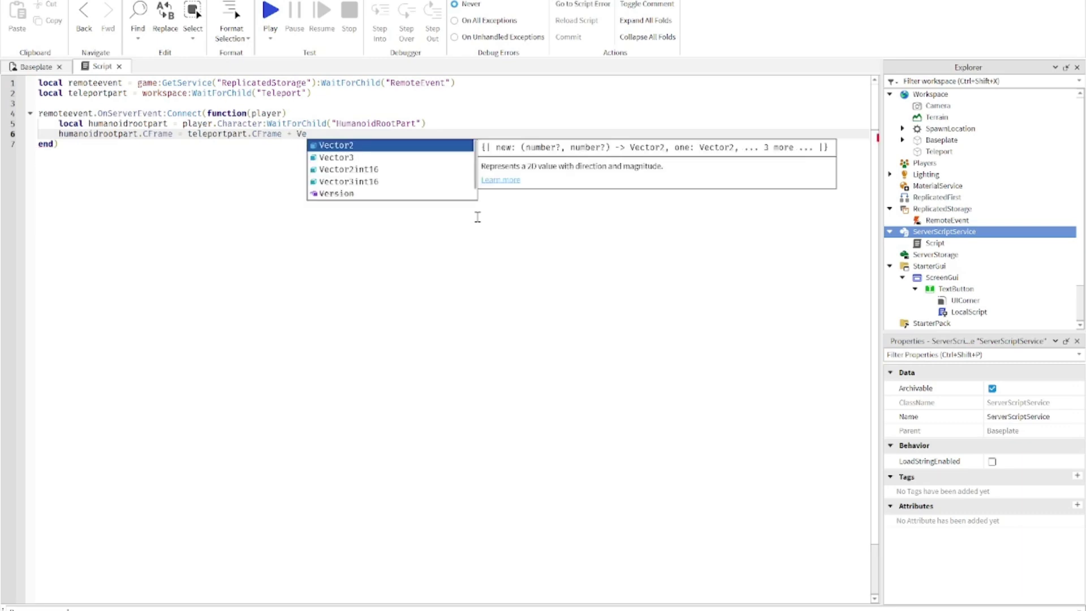
pyautogui.write('ctor3')
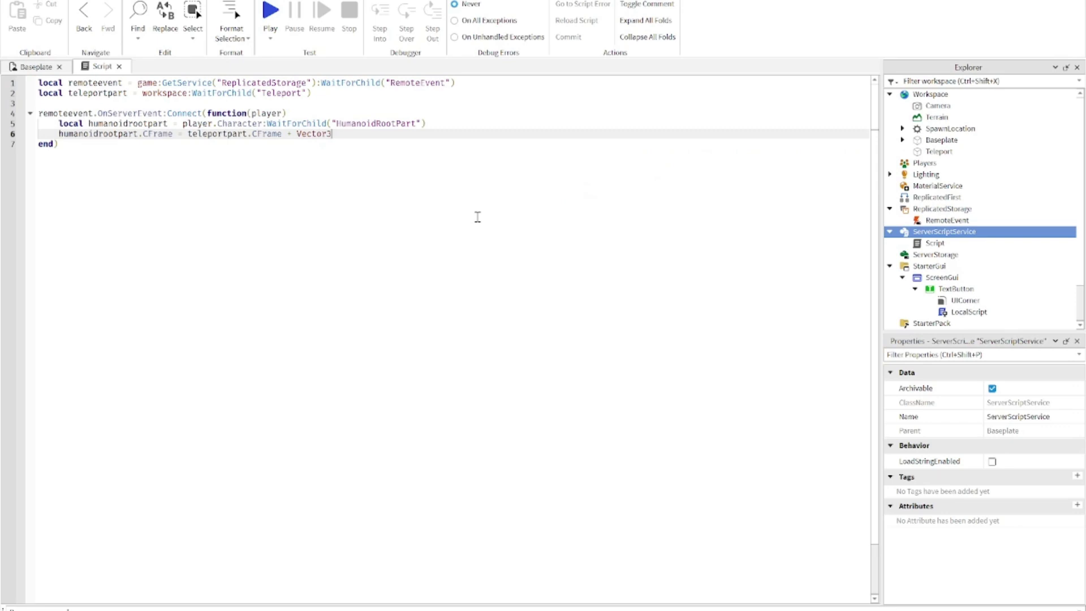
pyautogui.write('.')
pyautogui.press('Tab')
pyautogui.write('(')
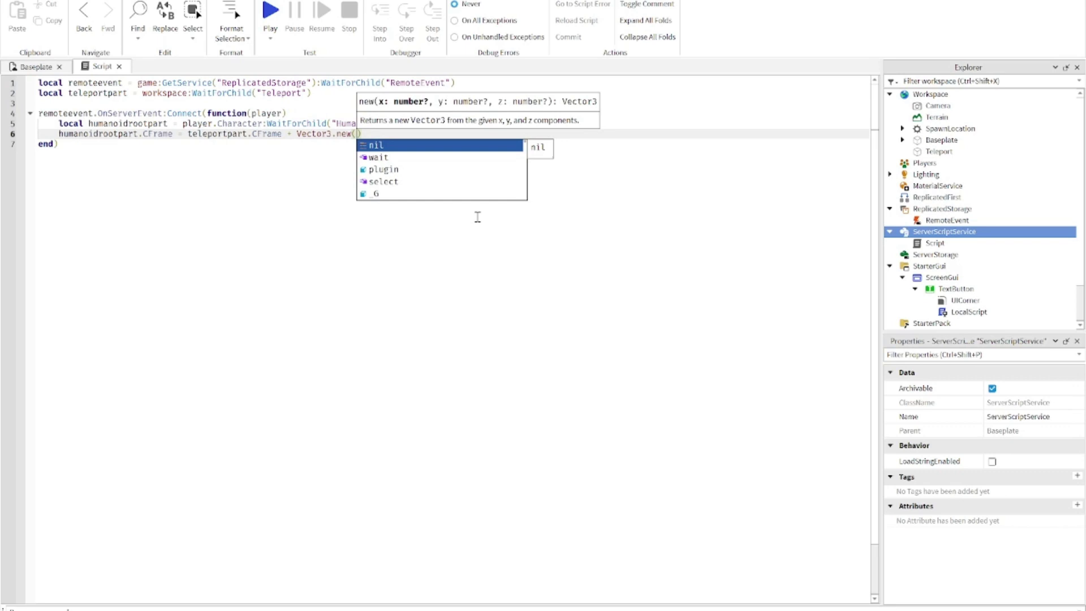
pyautogui.write('0')
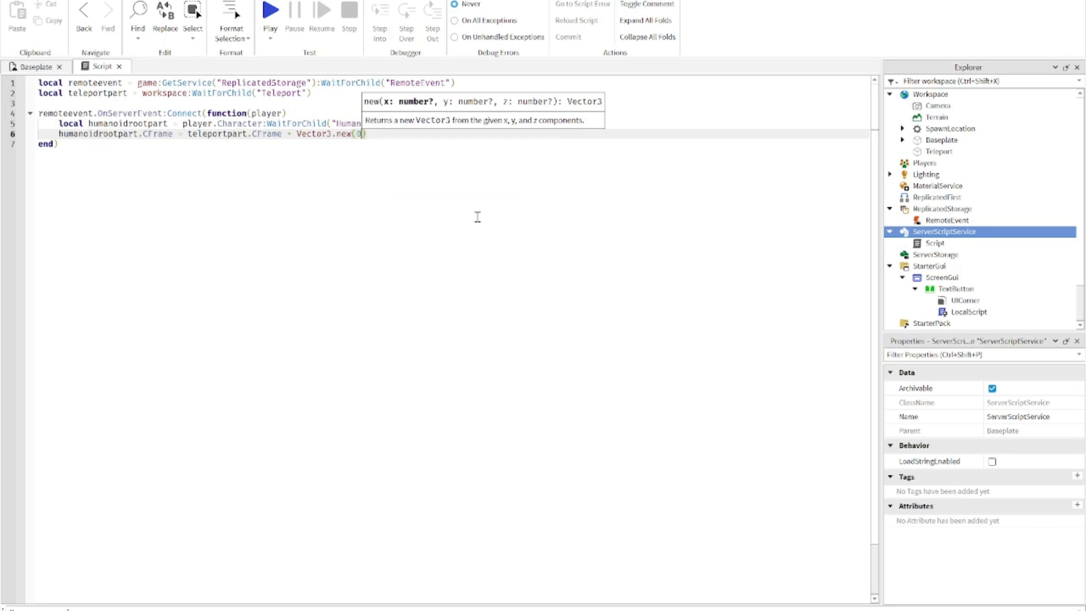
pyautogui.write(',')
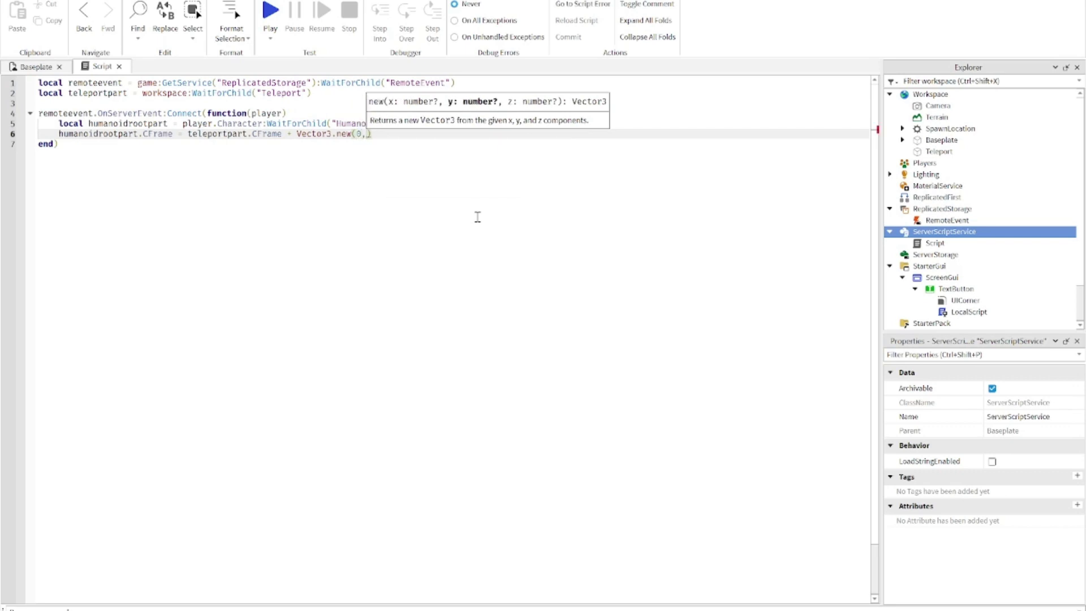
pyautogui.write('4,0')
pyautogui.click(431, 145)
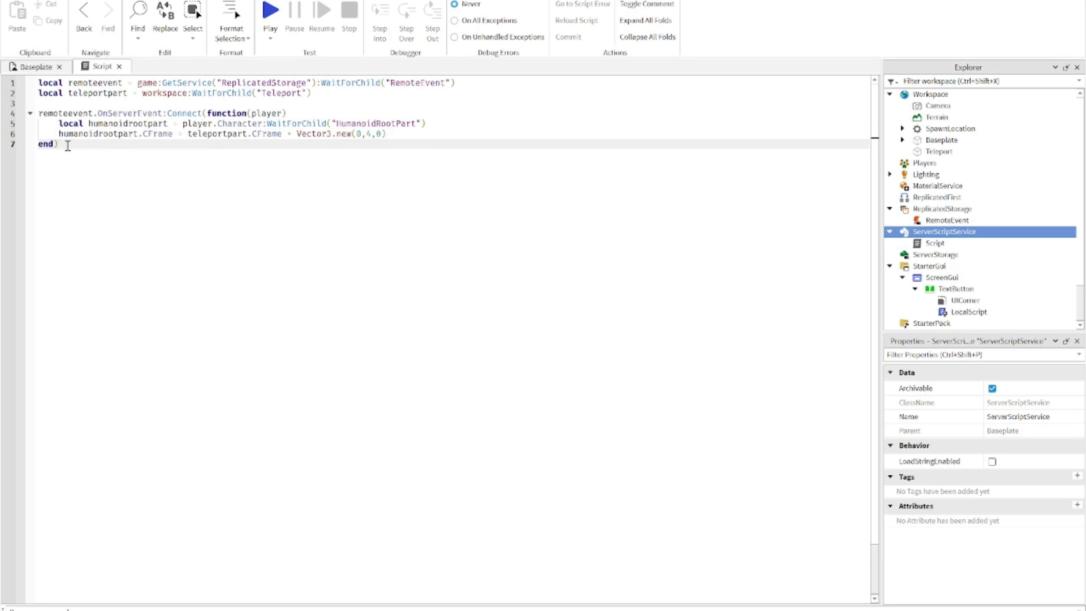
pyautogui.click(404, 111)
# - Close the Script, playtest pressing the TELEPORT button, then stop the playtest
pyautogui.click(404, 142)
pyautogui.click(120, 67)
pyautogui.moveTo(384, 304); pyautogui.dragTo(384, 303, button='right')
pyautogui.click(556, 13)
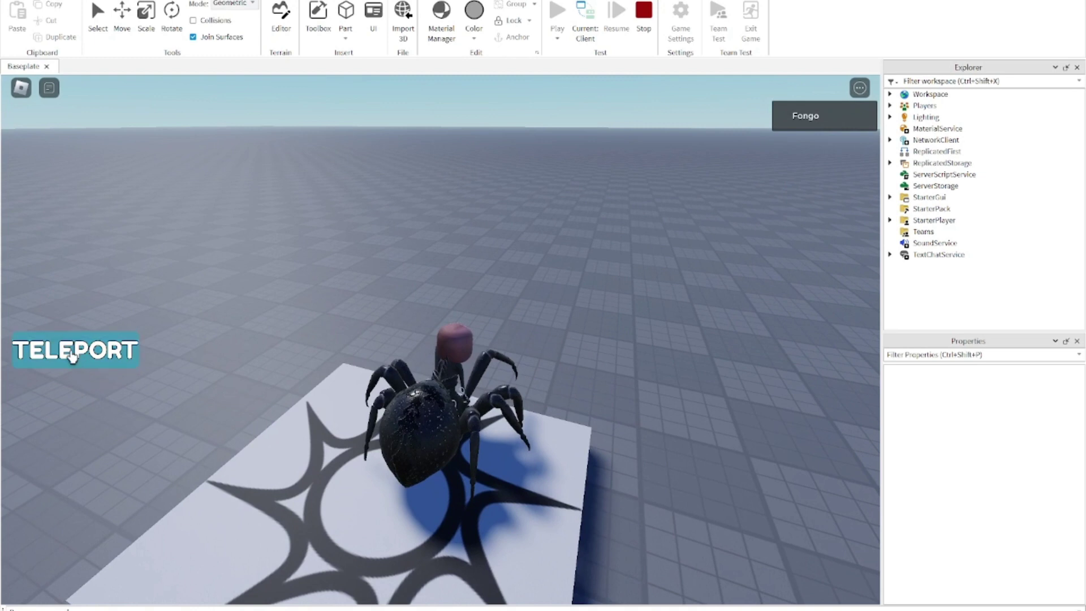
pyautogui.click(73, 357)
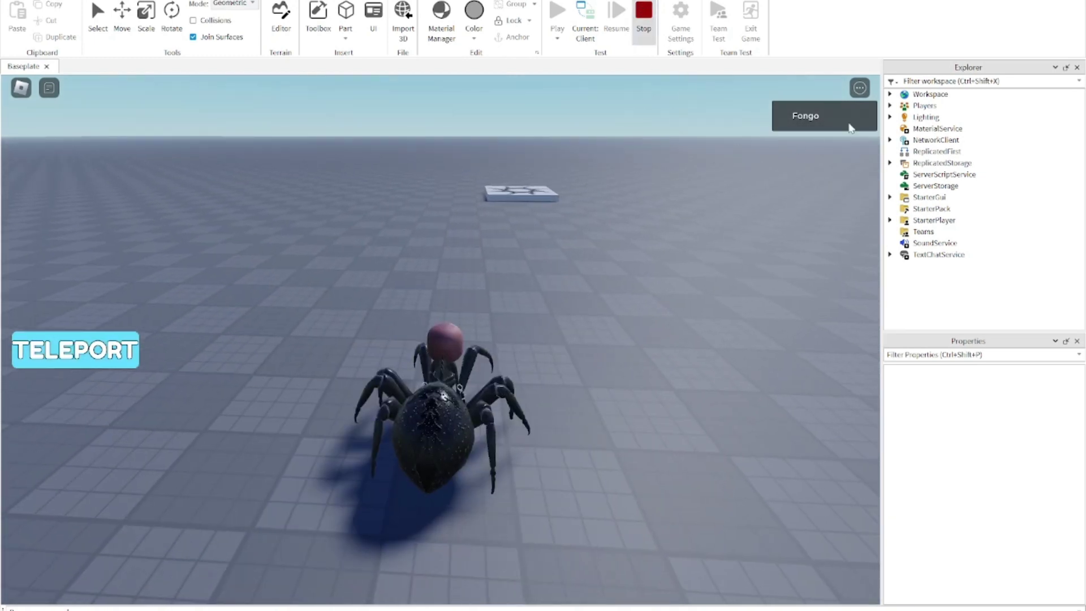
pyautogui.click(644, 28)
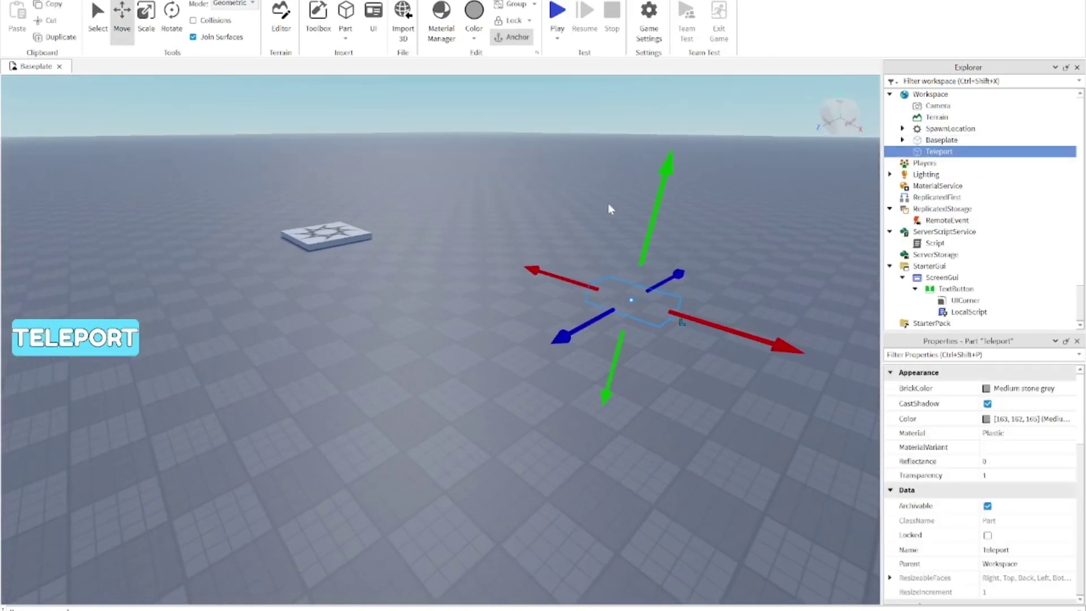
# - With Collisions on, move the Teleport part lower, scale it larger, and start a playtest
pyautogui.moveTo(608, 208); pyautogui.dragTo(597, 232, button='right')
pyautogui.click(192, 19)
pyautogui.moveTo(674, 195); pyautogui.dragTo(676, 247)
pyautogui.click(146, 17)
pyautogui.moveTo(637, 380); pyautogui.dragTo(591, 419)
pyautogui.click(535, 244)
pyautogui.press('F5')
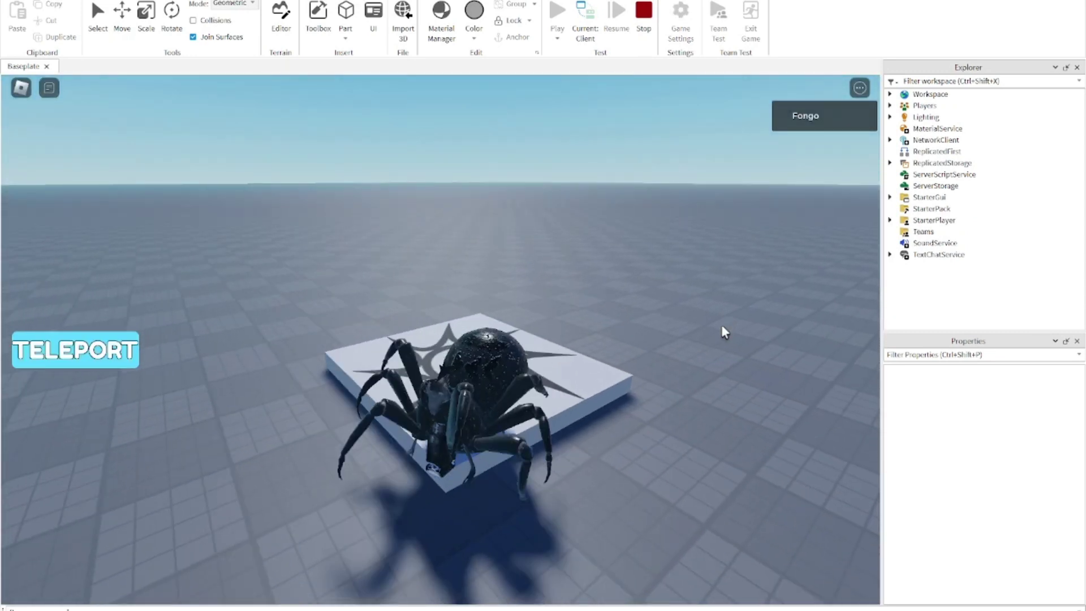
# - Walk off the platform, press TELEPORT to test it, then stop the playtest
pyautogui.press('s')
pyautogui.click(75, 349)
pyautogui.moveTo(488, 357); pyautogui.dragTo(487, 356, button='right')
pyautogui.hotkey('shift', 'F5')
# - Stretch the Teleport part taller with its top Scale handle and playtest again
pyautogui.click(557, 398)
pyautogui.scroll(-3, 496, 343)
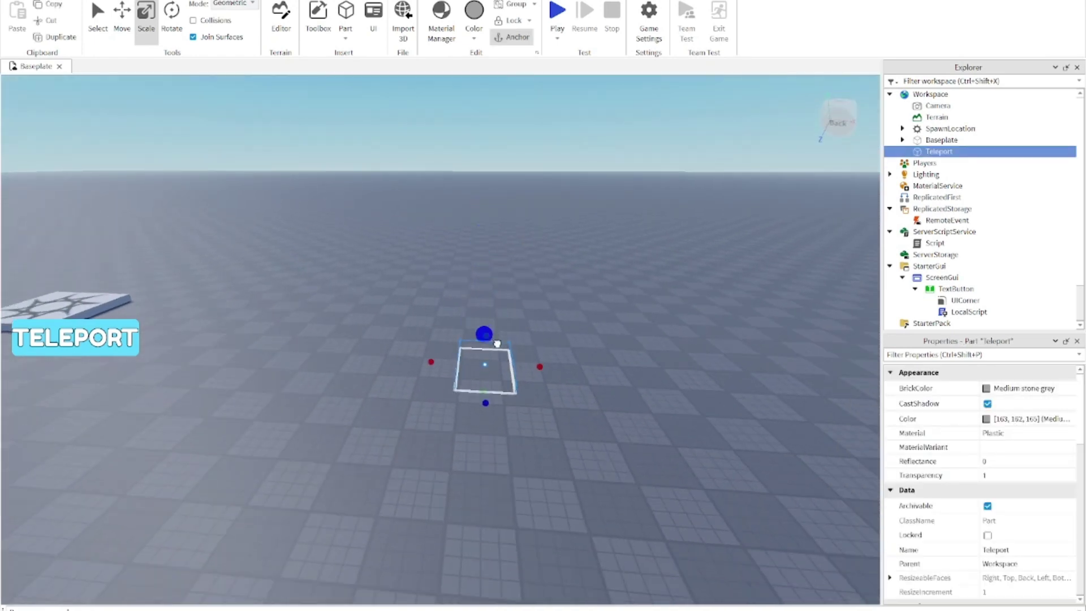
pyautogui.moveTo(496, 343); pyautogui.dragTo(470, 297, button='right')
pyautogui.moveTo(467, 296)
pyautogui.mouseDown()
pyautogui.moveTo(433, 89)
pyautogui.moveTo(434, 99)
pyautogui.mouseUp()
pyautogui.press('F5')
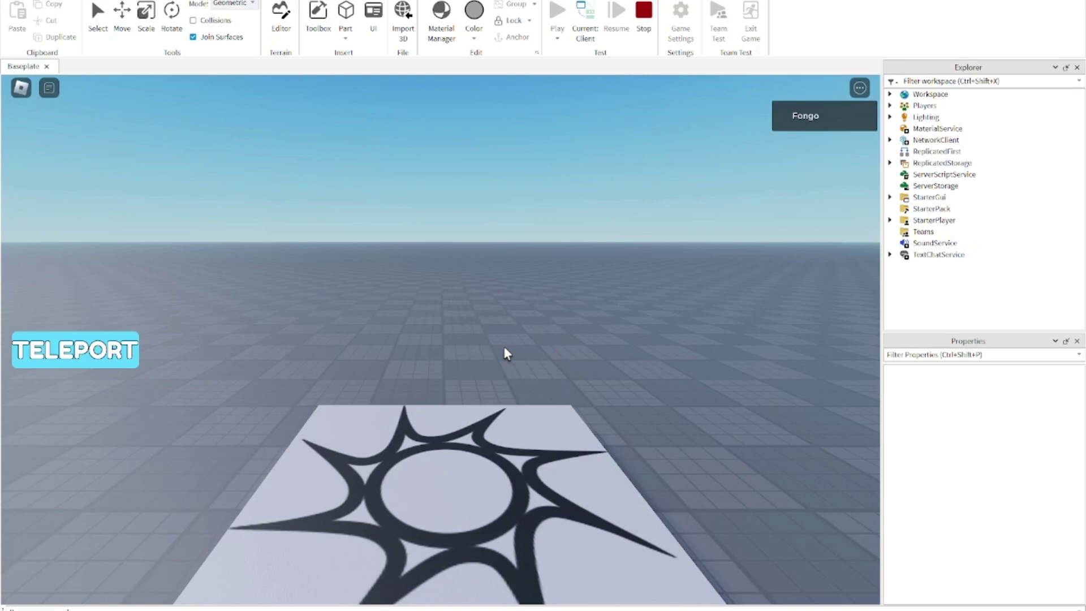